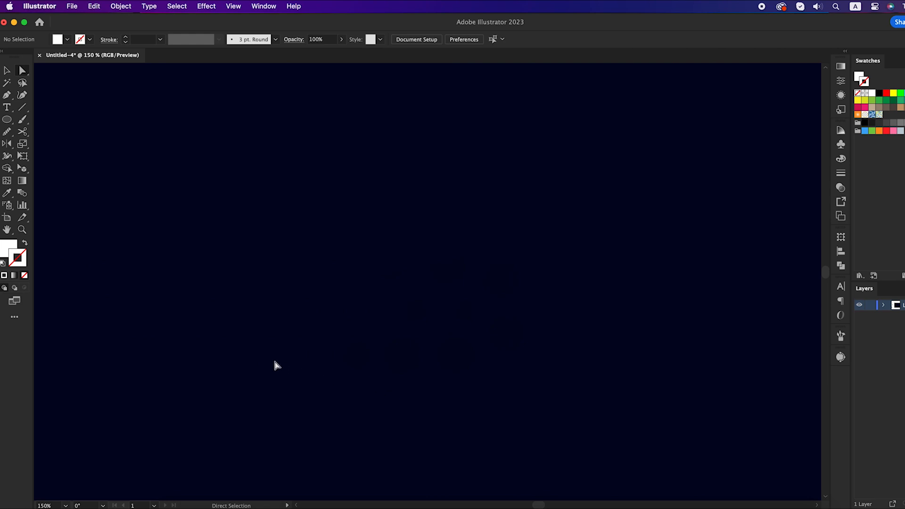
Draw an open, angular S-shaped path about 180 px wide and 220 px tall with a white stroke and no fill
{"action": "left_click", "coordinate": [24, 244]}
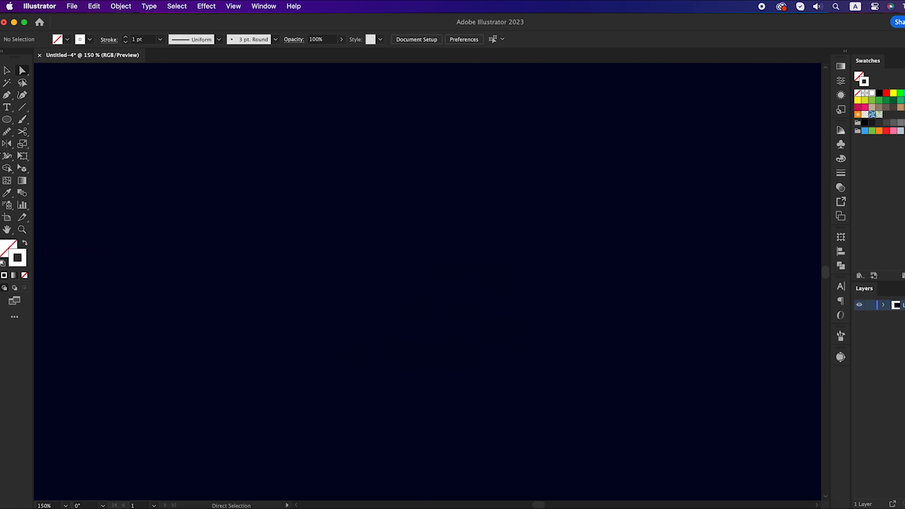
{"action": "left_click", "coordinate": [6, 97]}
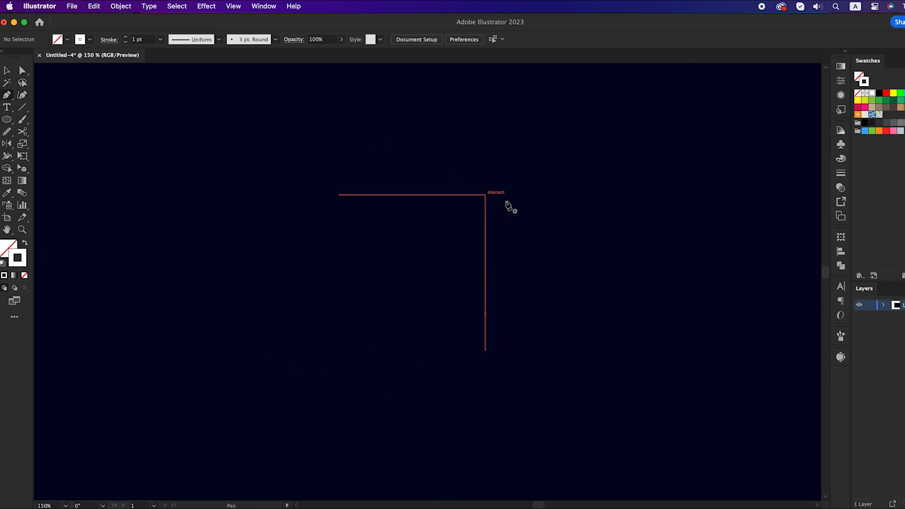
{"action": "left_click", "coordinate": [519, 169]}
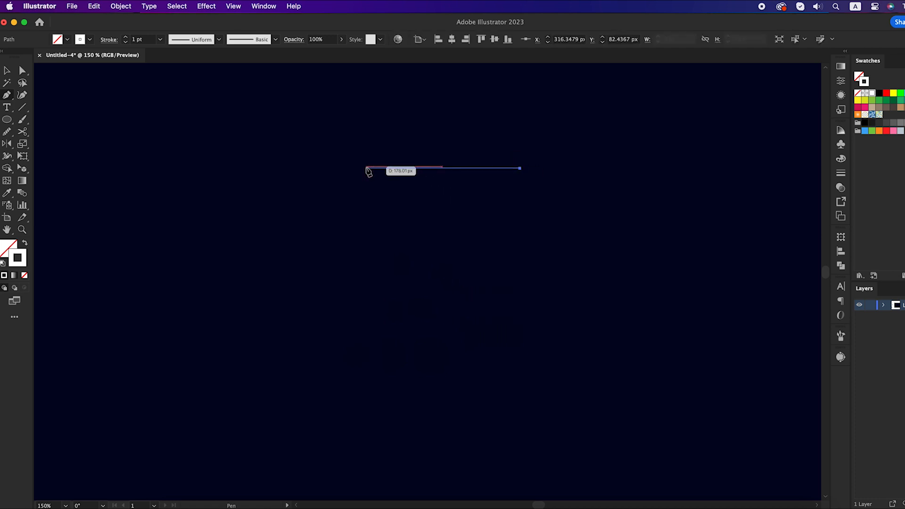
{"action": "left_click", "coordinate": [365, 169]}
{"action": "left_click", "coordinate": [365, 266]}
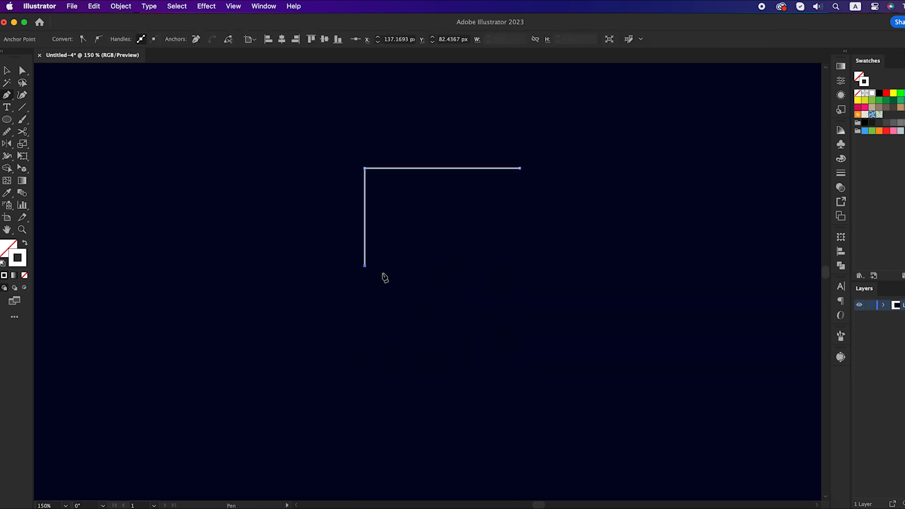
{"action": "left_click", "coordinate": [520, 265]}
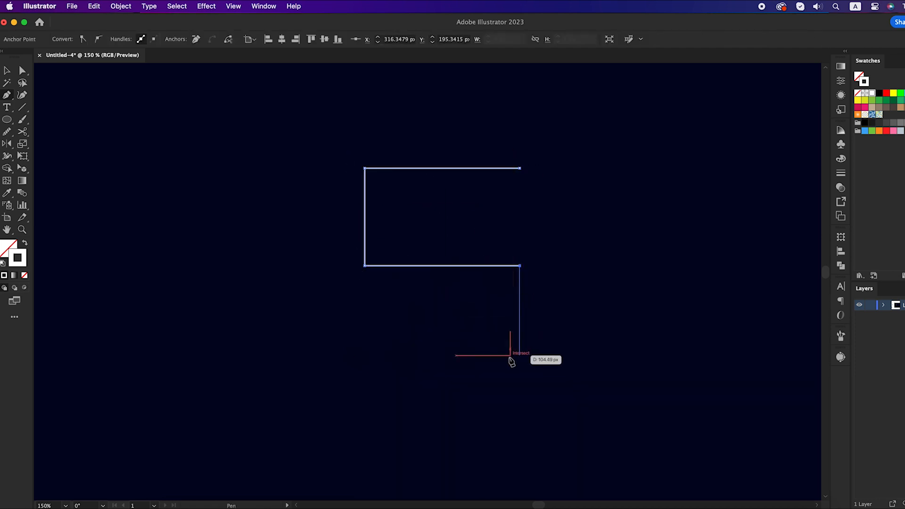
{"action": "left_click", "coordinate": [520, 358]}
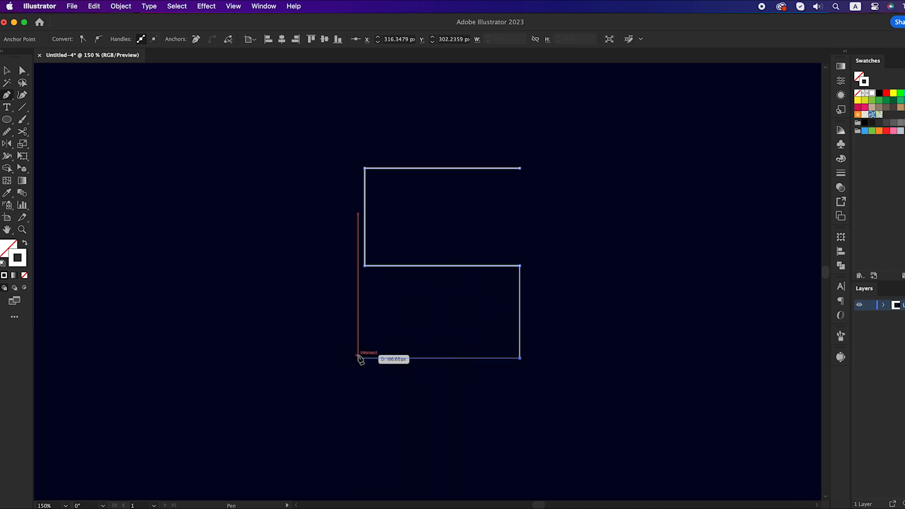
{"action": "left_click", "coordinate": [361, 358]}
{"action": "key", "text": "super+shift+a"}
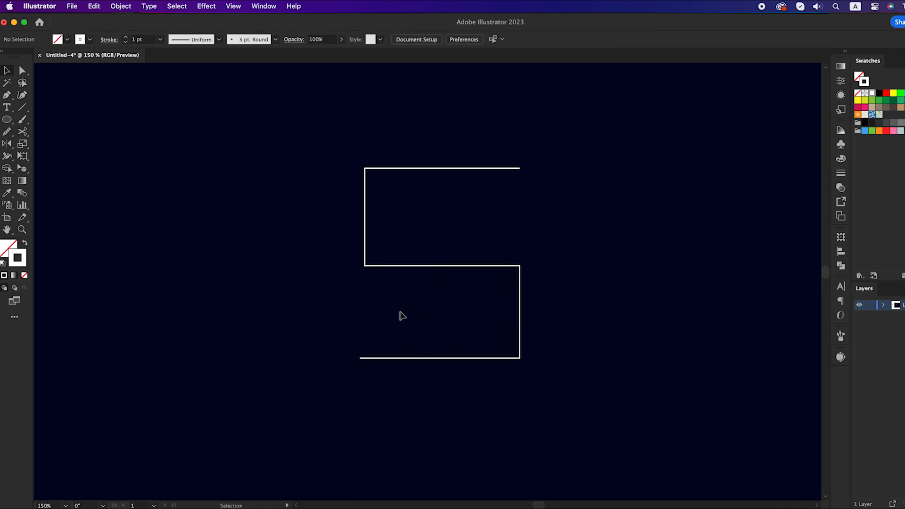
Adjust the S path's middle corners slightly and round all four corners into smooth semicircular bends
{"action": "key", "text": "a"}
{"action": "left_click_drag", "start_coordinate": [327, 289], "coordinate": [518, 265]}
{"action": "scroll", "coordinate": [522, 264], "scroll_direction": "up", "scroll_amount": 1}
{"action": "left_click", "coordinate": [573, 269]}
{"action": "scroll", "coordinate": [572, 268], "scroll_direction": "down", "scroll_amount": 1}
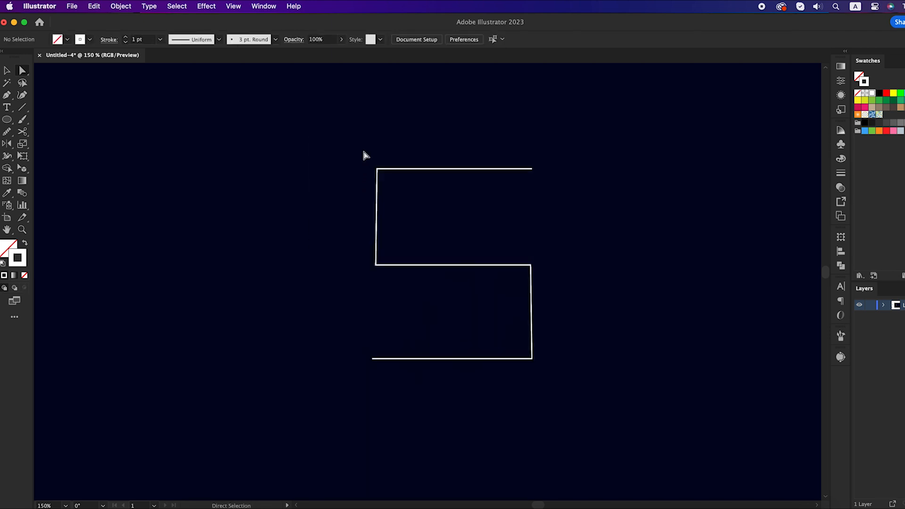
{"action": "left_click_drag", "start_coordinate": [366, 156], "coordinate": [405, 307]}
{"action": "left_click_drag", "start_coordinate": [561, 245], "coordinate": [513, 400]}
{"action": "left_click_drag", "start_coordinate": [523, 351], "coordinate": [384, 267]}
{"action": "left_click", "coordinate": [531, 222]}
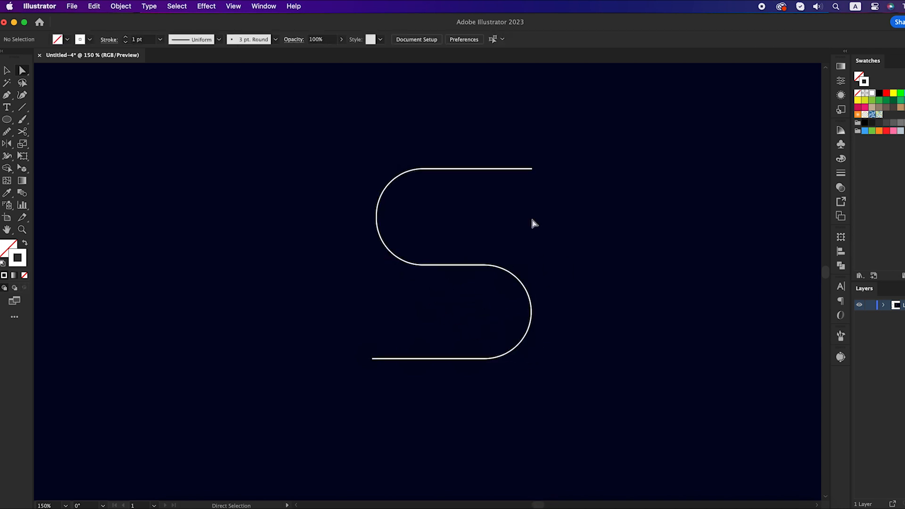
Shorten the S path's two straight ends slightly, trimming the upper end more than the lower one
{"action": "left_click_drag", "start_coordinate": [533, 168], "coordinate": [518, 169]}
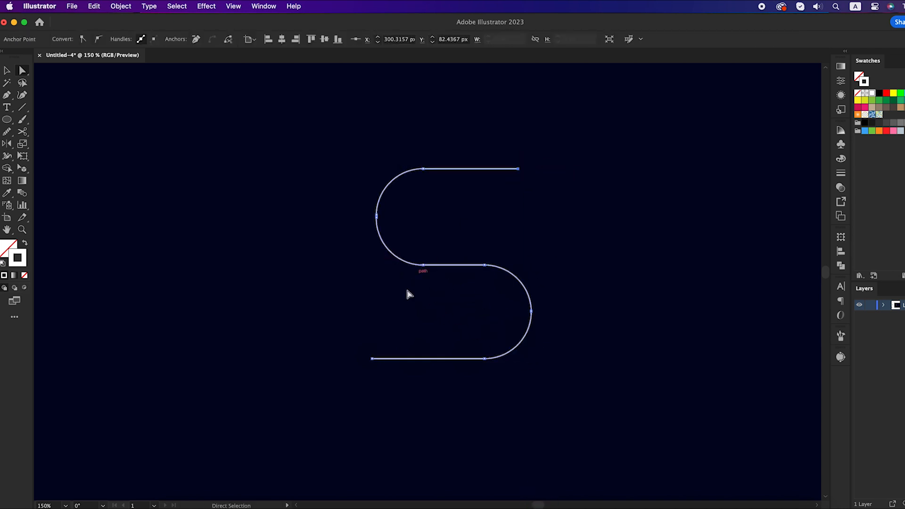
{"action": "left_click_drag", "start_coordinate": [373, 360], "coordinate": [379, 359]}
{"action": "mouse_move", "coordinate": [458, 386]}
{"action": "left_mouse_down"}
{"action": "mouse_move", "coordinate": [402, 406]}
{"action": "mouse_move", "coordinate": [454, 388]}
{"action": "left_mouse_up"}
{"action": "scroll", "coordinate": [444, 269], "scroll_direction": "right", "scroll_amount": 3}
{"action": "scroll", "coordinate": [443, 269], "scroll_direction": "up", "scroll_amount": 2}
Draw a circle about 44 px wide centred on the S path near its upper end, filled white without a stroke
{"action": "left_click_drag", "start_coordinate": [7, 119], "coordinate": [50, 143]}
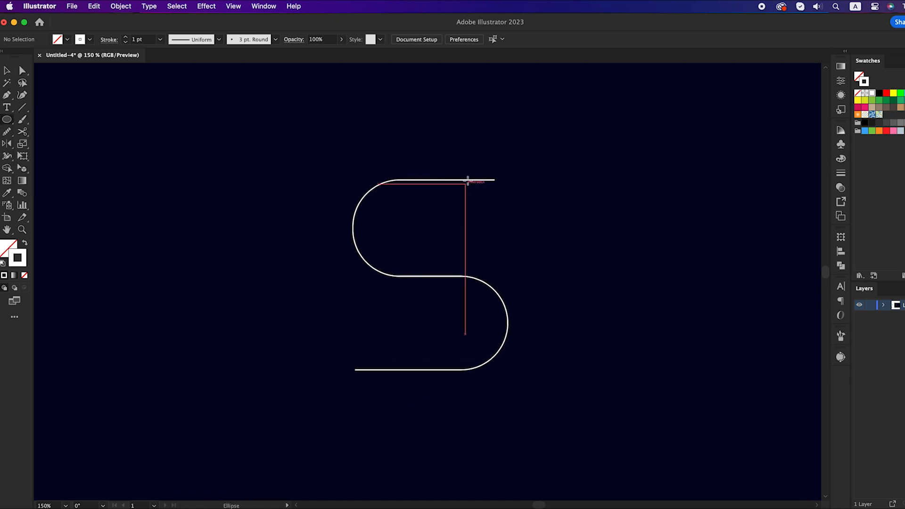
{"action": "left_click_drag", "start_coordinate": [481, 180], "coordinate": [493, 198]}
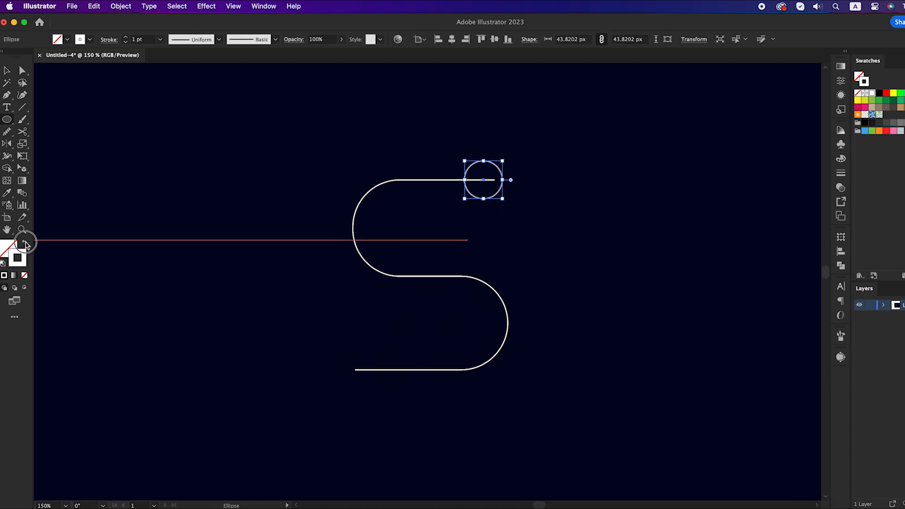
{"action": "left_click", "coordinate": [25, 243]}
{"action": "key", "text": "v"}
{"action": "left_click", "coordinate": [93, 232]}
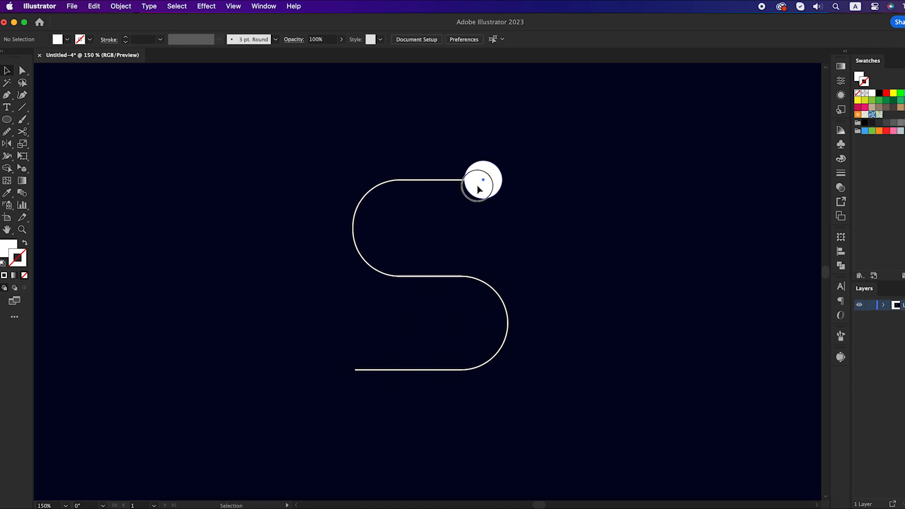
Duplicate the white circle along the S path until ten circles trace the letter, and delete the guide path
{"action": "left_click_drag", "start_coordinate": [478, 188], "coordinate": [481, 364]}
{"action": "left_click_drag", "start_coordinate": [482, 363], "coordinate": [429, 380]}
{"action": "left_click_drag", "start_coordinate": [429, 380], "coordinate": [367, 375]}
{"action": "left_click", "coordinate": [513, 384]}
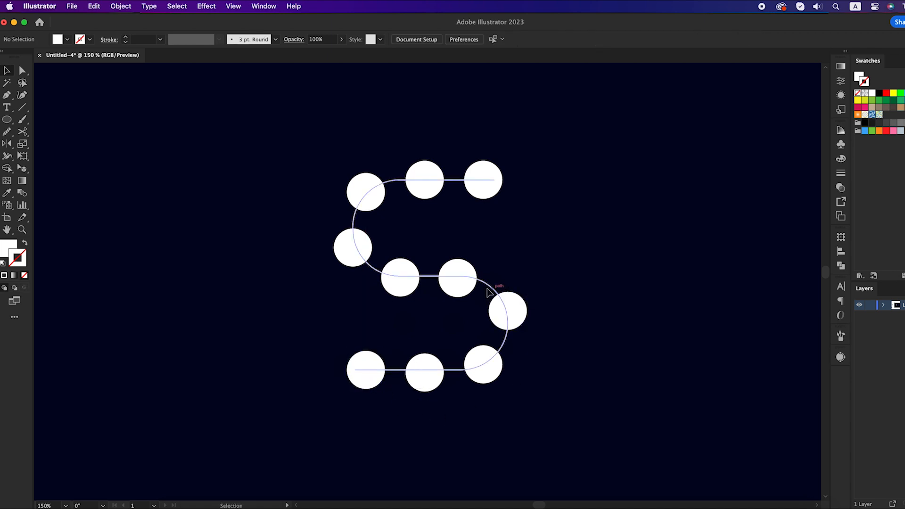
{"action": "left_click", "coordinate": [488, 292]}
{"action": "key", "text": "Delete"}
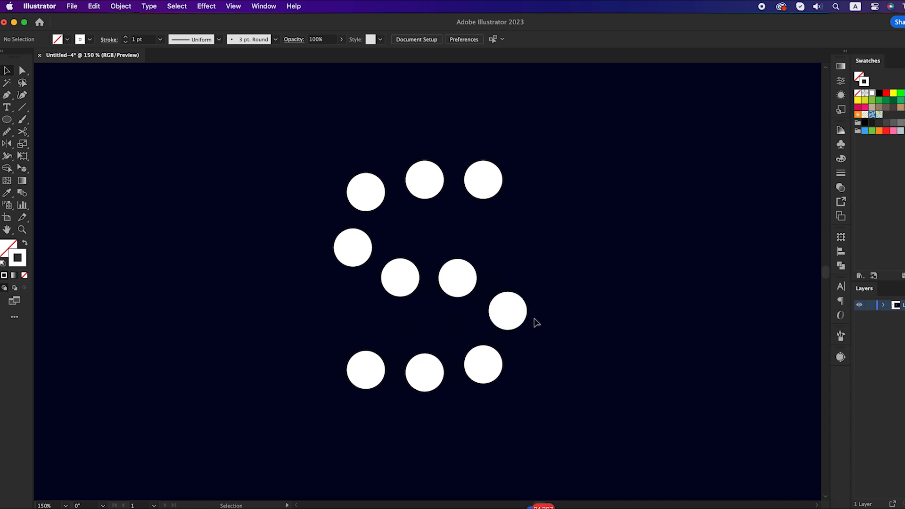
Shrink the circle at the S's lower end around its centre and nudge its neighbour slightly closer to it
{"action": "left_click", "coordinate": [362, 376]}
{"action": "scroll", "coordinate": [377, 360], "scroll_direction": "up", "scroll_amount": 1}
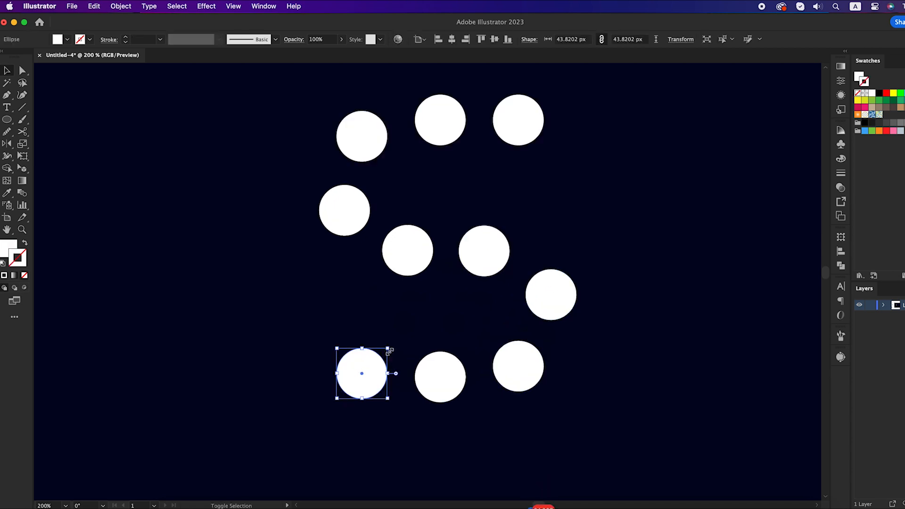
{"action": "left_click_drag", "start_coordinate": [383, 349], "coordinate": [386, 351]}
{"action": "left_click_drag", "start_coordinate": [440, 383], "coordinate": [439, 383]}
Shrink the circle at the S's upper end around its centre and nudge the neighbouring circle slightly toward it
{"action": "left_click", "coordinate": [514, 132]}
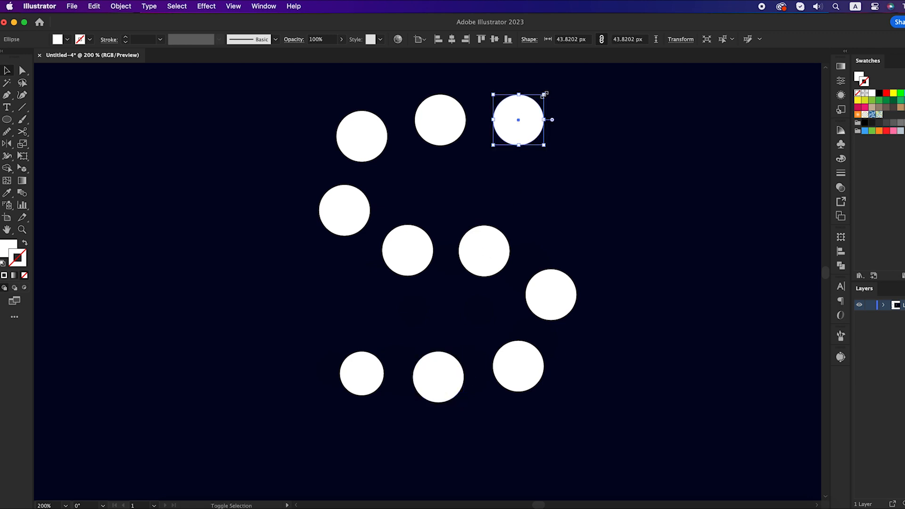
{"action": "left_click_drag", "start_coordinate": [545, 94], "coordinate": [540, 97]}
{"action": "left_click_drag", "start_coordinate": [455, 121], "coordinate": [457, 122]}
{"action": "left_click", "coordinate": [501, 182]}
{"action": "scroll", "coordinate": [501, 182], "scroll_direction": "down", "scroll_amount": 1}
{"action": "left_click_drag", "start_coordinate": [505, 192], "coordinate": [493, 212]}
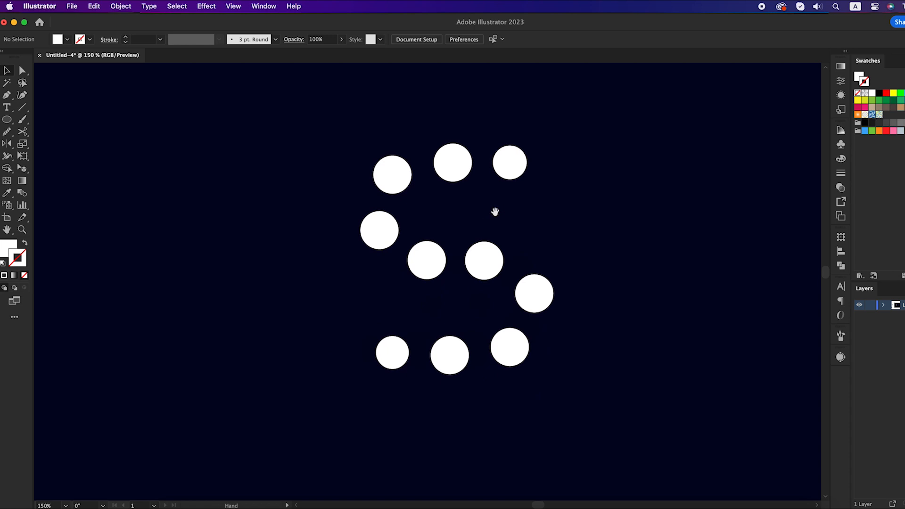
Reduce the circle at the S's upper end further to about 34 px wide
{"action": "left_click", "coordinate": [509, 157]}
{"action": "scroll", "coordinate": [509, 150], "scroll_direction": "up", "scroll_amount": 2}
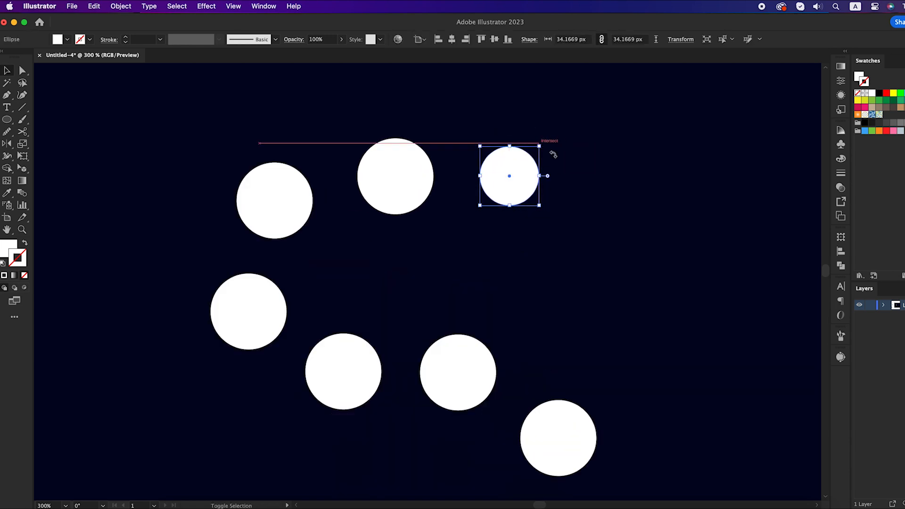
{"action": "left_click", "coordinate": [553, 155]}
{"action": "scroll", "coordinate": [584, 176], "scroll_direction": "down", "scroll_amount": 4}
{"action": "left_click_drag", "start_coordinate": [528, 198], "coordinate": [513, 207]}
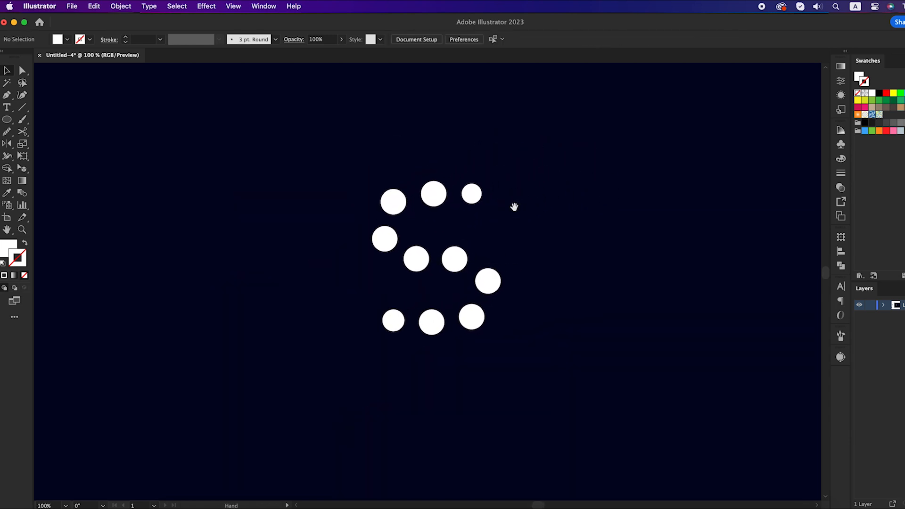
Draw two small white circles, about 26 px wide, in the S's lower gap and copy them into the upper gap
{"action": "left_click", "coordinate": [10, 121]}
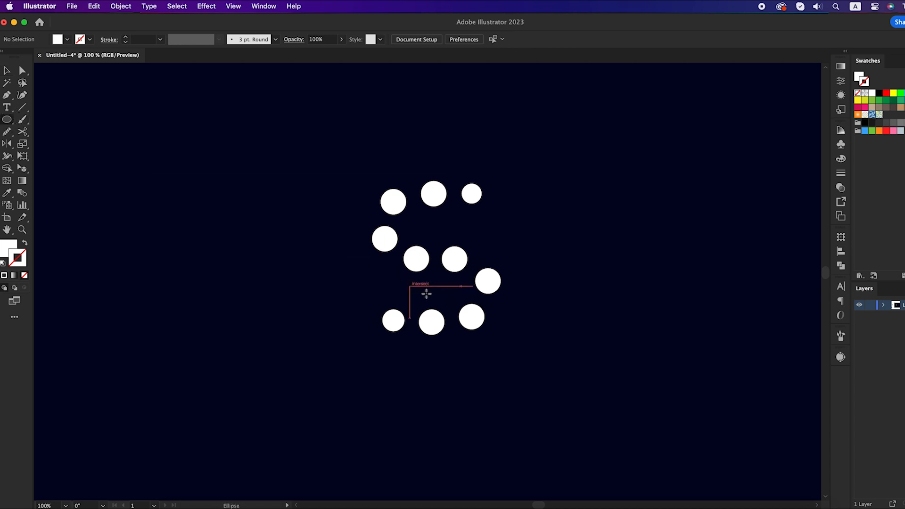
{"action": "scroll", "coordinate": [426, 294], "scroll_direction": "up", "scroll_amount": 2}
{"action": "mouse_move", "coordinate": [434, 278]}
{"action": "left_mouse_down"}
{"action": "mouse_move", "coordinate": [460, 299]}
{"action": "mouse_move", "coordinate": [406, 285]}
{"action": "mouse_move", "coordinate": [415, 289]}
{"action": "mouse_move", "coordinate": [430, 267]}
{"action": "left_mouse_up"}
{"action": "scroll", "coordinate": [414, 283], "scroll_direction": "up", "scroll_amount": 3}
{"action": "scroll", "coordinate": [470, 285], "scroll_direction": "down", "scroll_amount": 3}
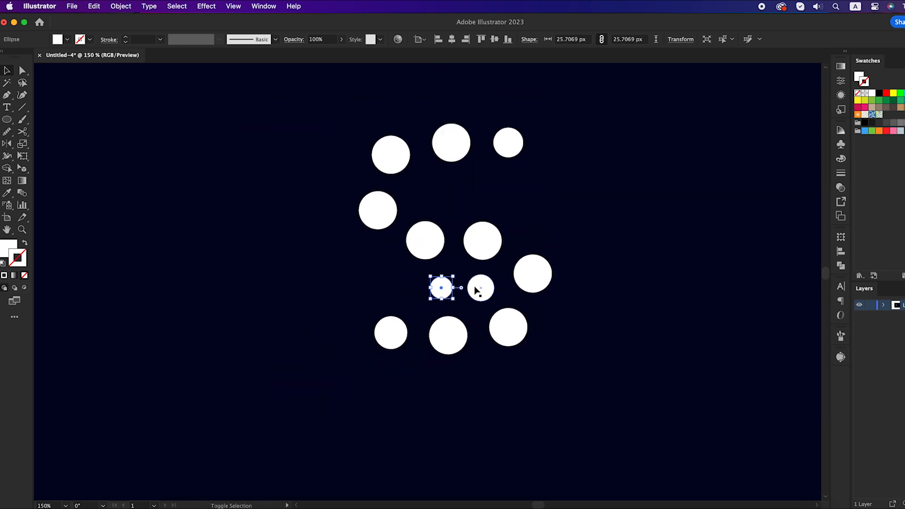
{"action": "left_click", "coordinate": [478, 293], "text": "shift"}
{"action": "left_click_drag", "start_coordinate": [478, 294], "coordinate": [429, 195]}
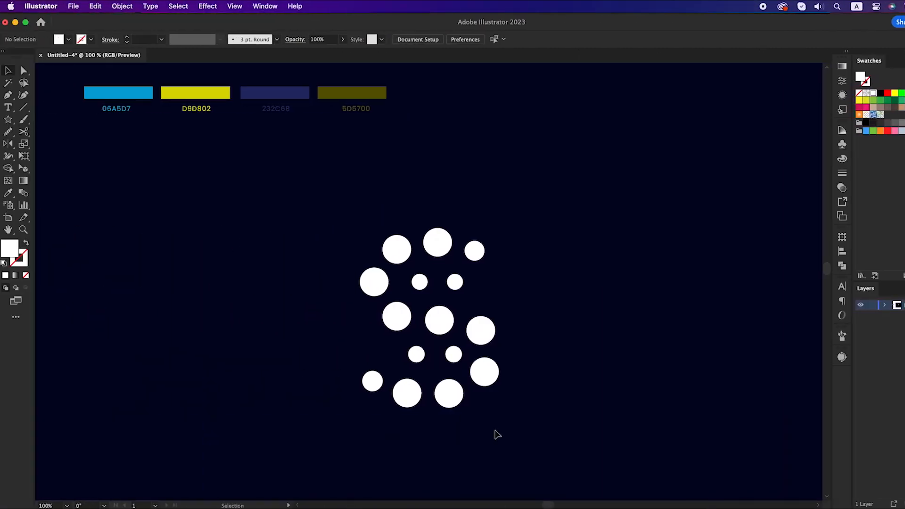
Combine all the circles of the S into a single compound path
{"action": "left_click_drag", "start_coordinate": [545, 408], "coordinate": [551, 408]}
{"action": "left_click_drag", "start_coordinate": [309, 193], "coordinate": [532, 436]}
{"action": "left_click", "coordinate": [123, 5]}
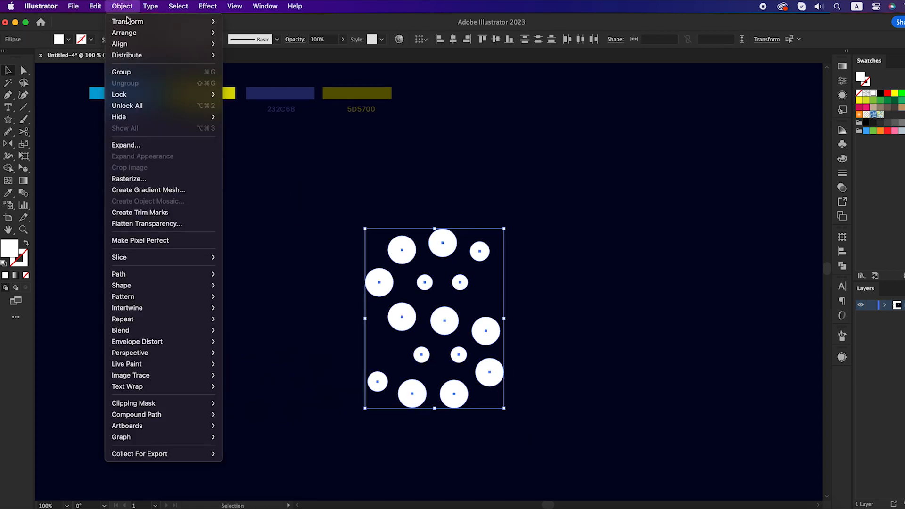
{"action": "mouse_move", "coordinate": [140, 407]}
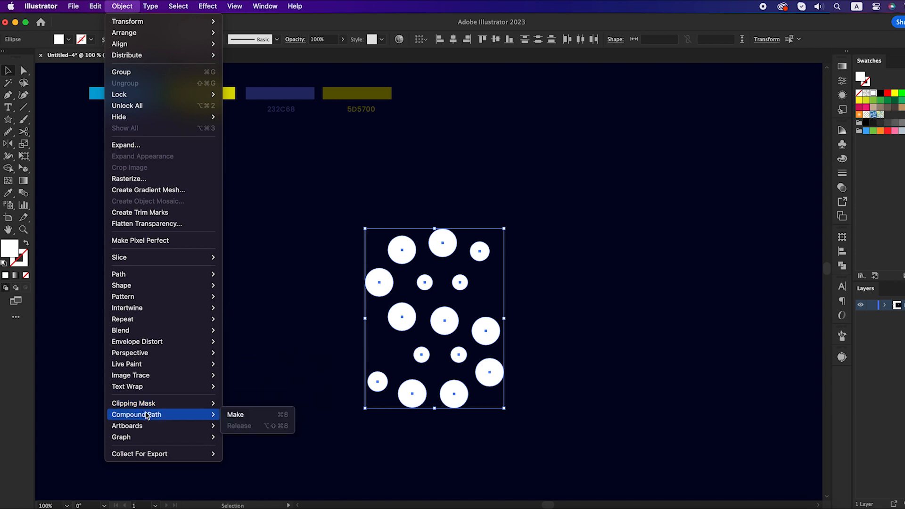
{"action": "left_click", "coordinate": [231, 416]}
{"action": "left_click", "coordinate": [291, 347]}
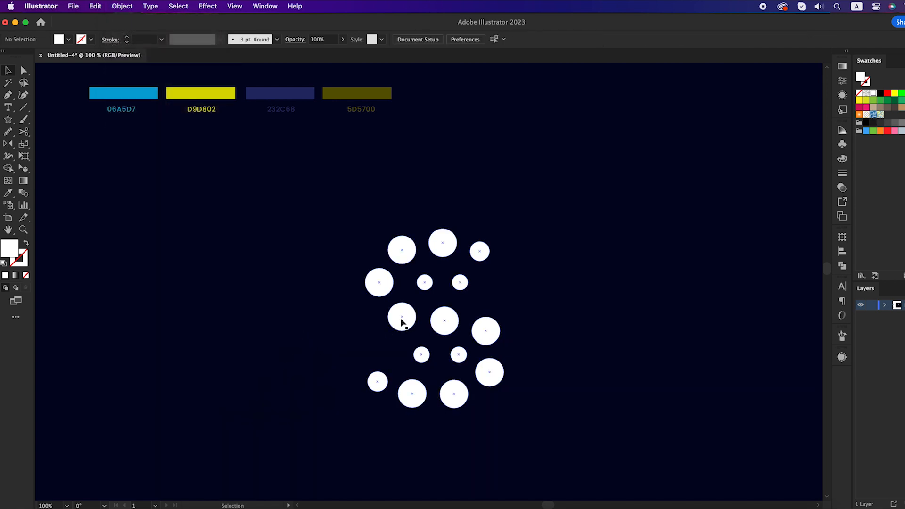
Move the compound S shape slightly up and to the right
{"action": "left_click", "coordinate": [401, 317]}
{"action": "left_click", "coordinate": [505, 308]}
{"action": "left_click_drag", "start_coordinate": [481, 255], "coordinate": [498, 238]}
Fill the compound S shape with a linear gradient and sample the blue 06A5D7 sample bar for its starting colour stop
{"action": "left_click", "coordinate": [842, 67]}
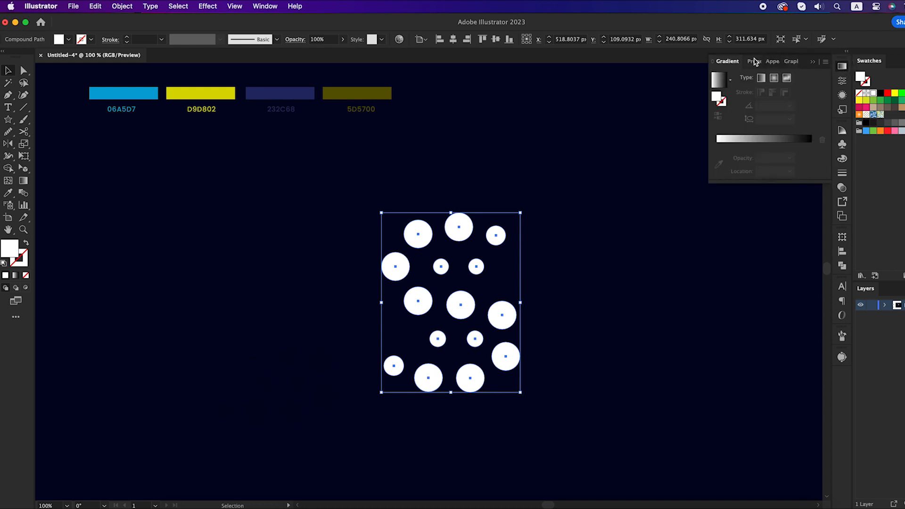
{"action": "left_click", "coordinate": [746, 141]}
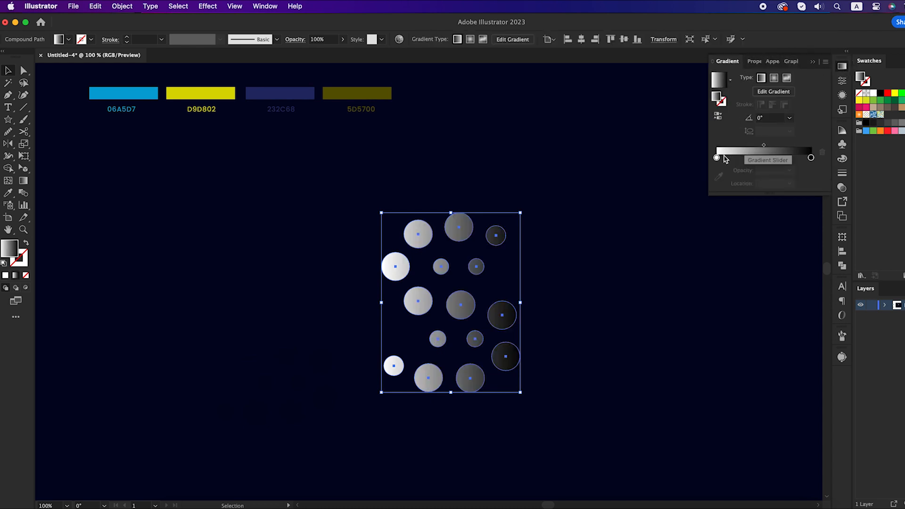
{"action": "double_click", "coordinate": [717, 158]}
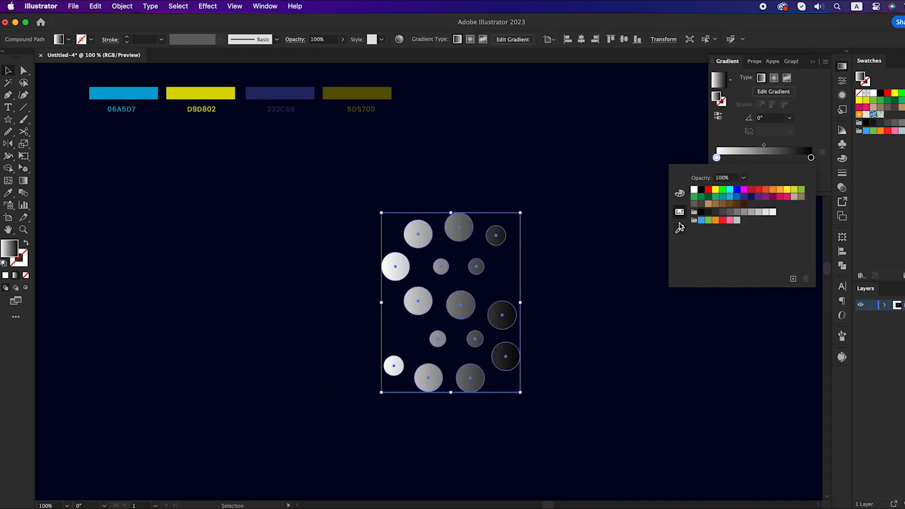
{"action": "left_click", "coordinate": [680, 228]}
{"action": "left_click", "coordinate": [146, 96]}
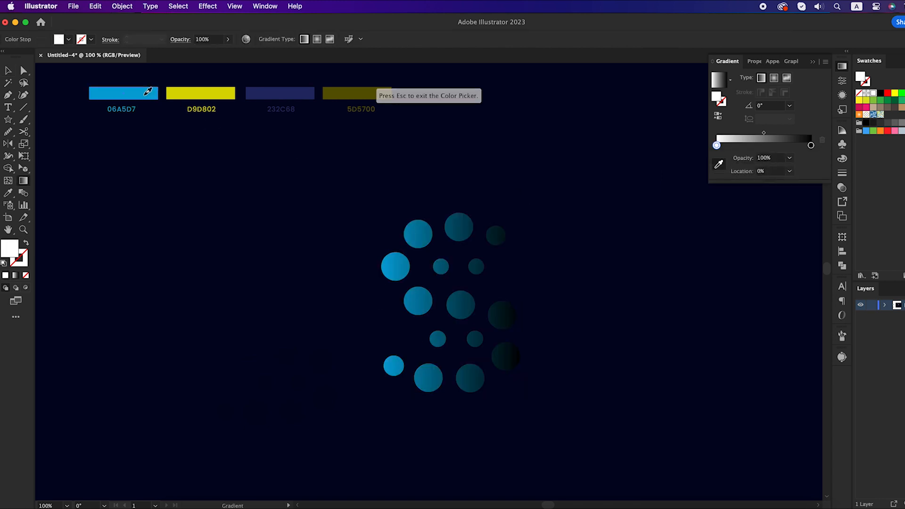
Set the gradient's end colour stop to the yellow sampled from the D9D802 bar
{"action": "double_click", "coordinate": [811, 145]}
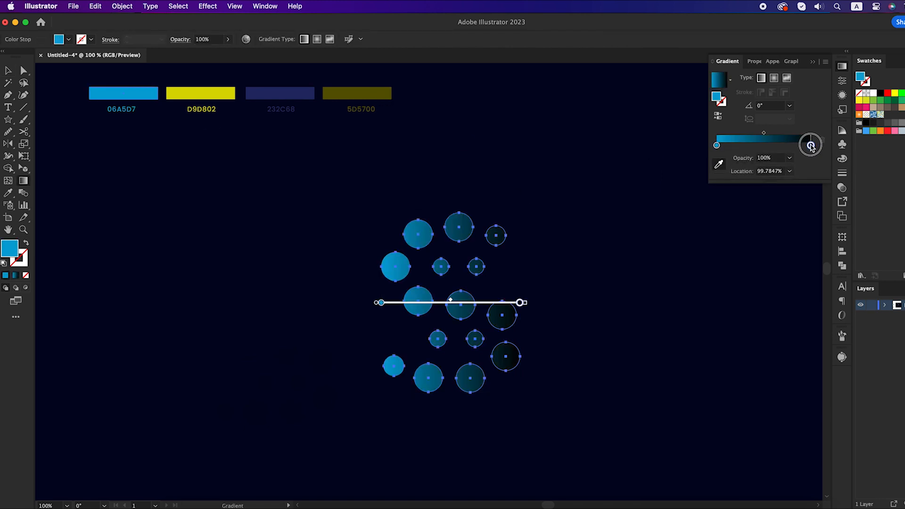
{"action": "left_click", "coordinate": [680, 217]}
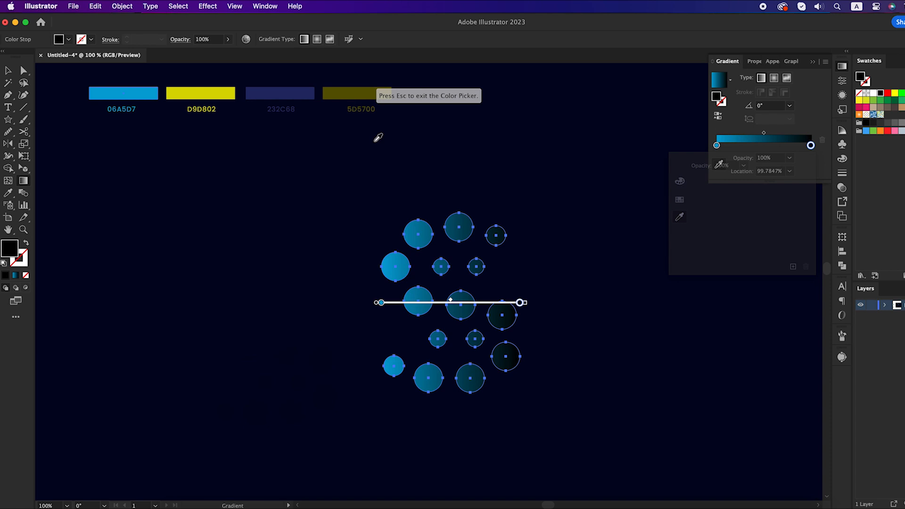
{"action": "left_click", "coordinate": [205, 89]}
{"action": "key", "text": "v"}
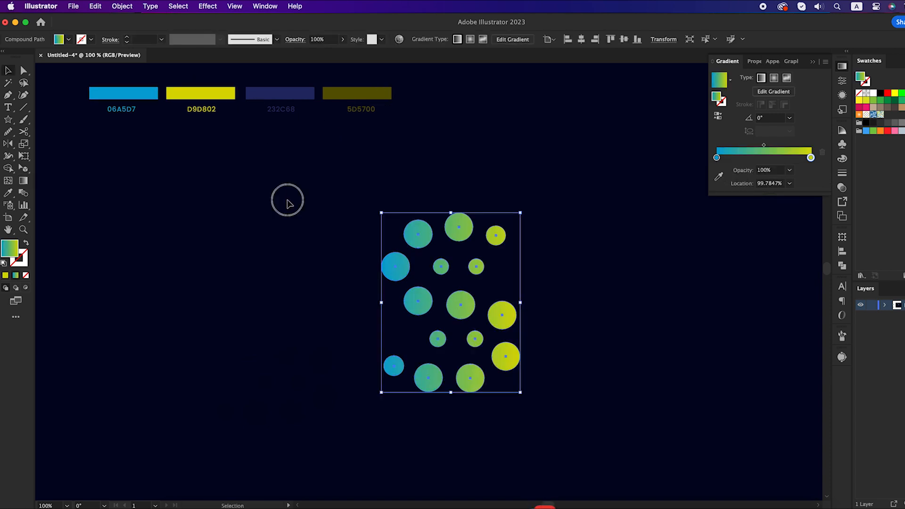
Redirect the compound S shape's linear gradient vertically, running from blue at the top to yellow at the bottom
{"action": "left_click", "coordinate": [438, 224]}
{"action": "left_click", "coordinate": [467, 228]}
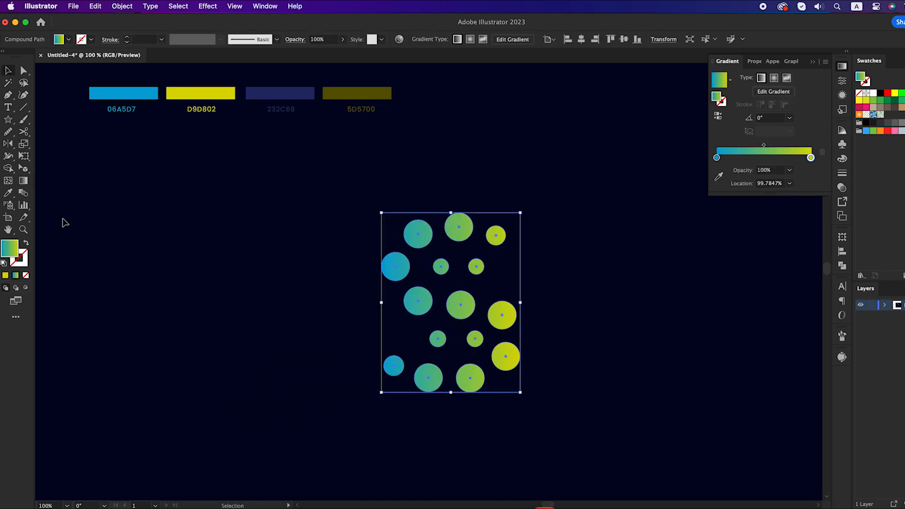
{"action": "left_click", "coordinate": [23, 181]}
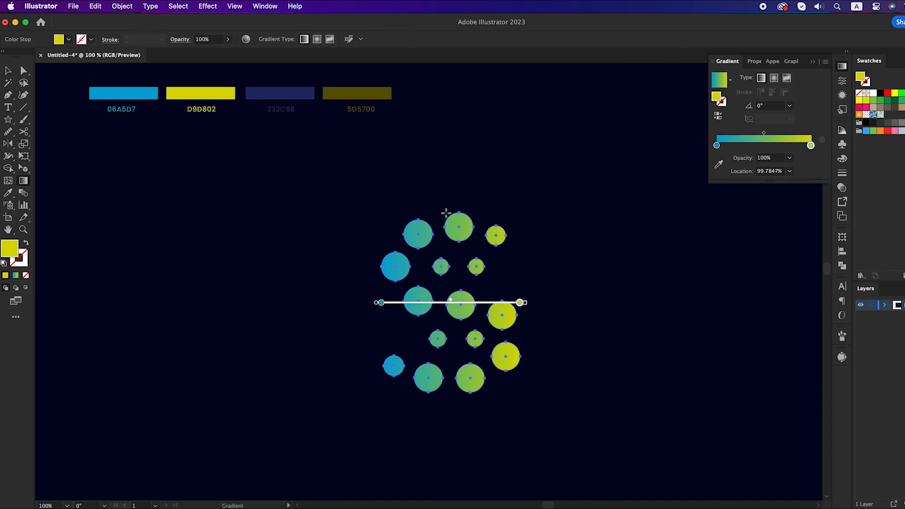
{"action": "left_click_drag", "start_coordinate": [458, 209], "coordinate": [451, 395]}
{"action": "key", "text": "v"}
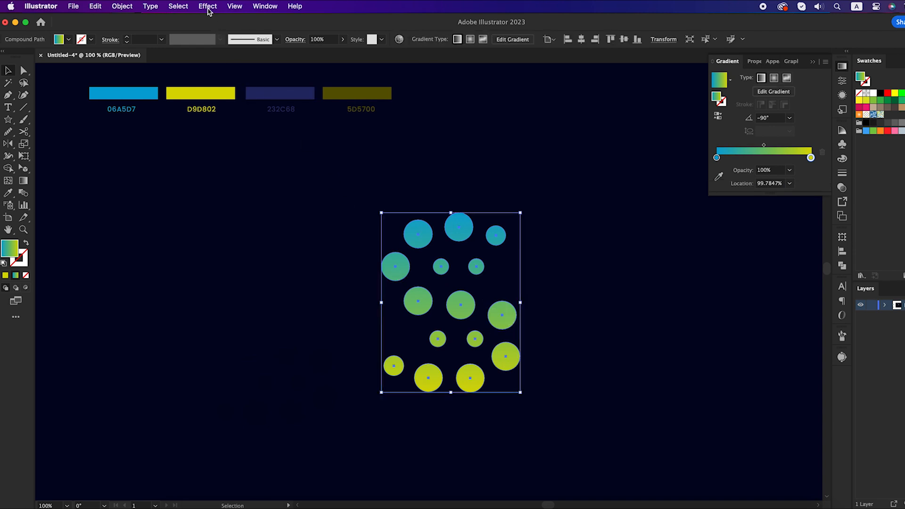
Copy the S shape, then start a Transform effect on it scaled 96% horizontally and 95% vertically
{"action": "left_click", "coordinate": [99, 5]}
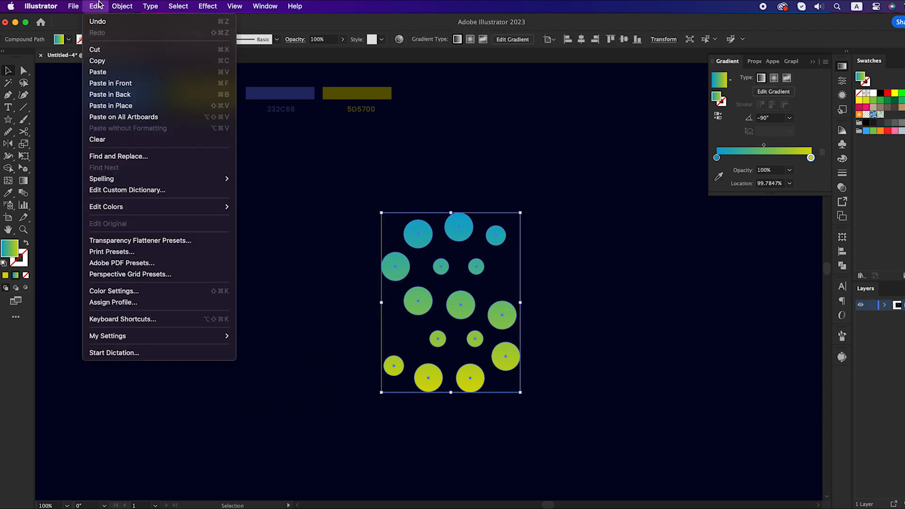
{"action": "left_click", "coordinate": [113, 61]}
{"action": "left_click", "coordinate": [206, 5]}
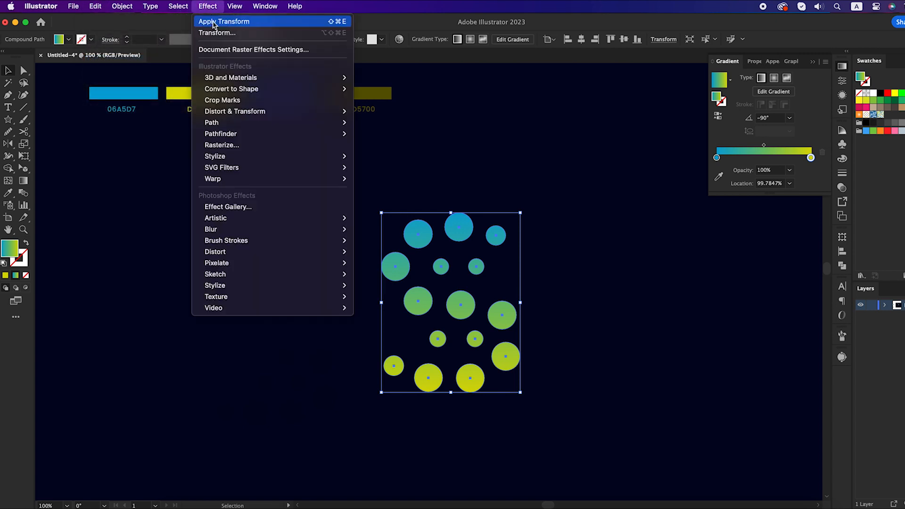
{"action": "mouse_move", "coordinate": [257, 117]}
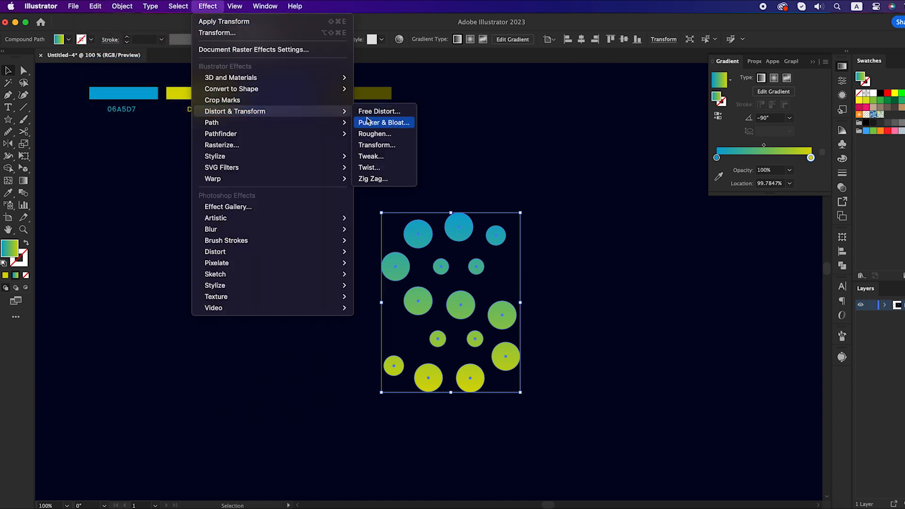
{"action": "left_click", "coordinate": [395, 147]}
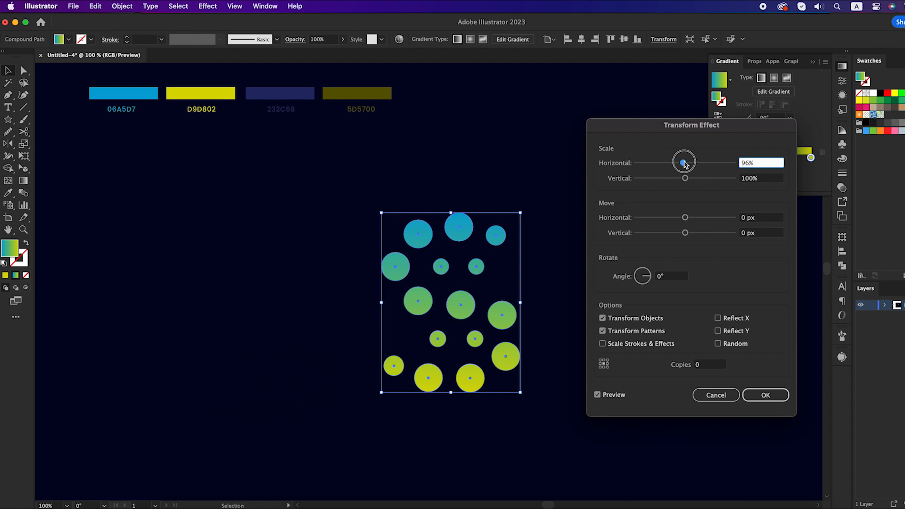
{"action": "left_click", "coordinate": [689, 179]}
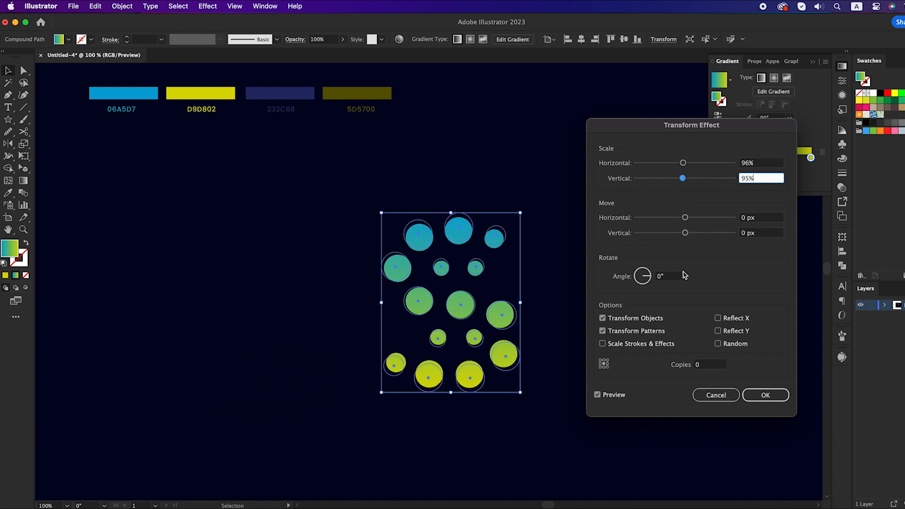
Set the Transform effect to 8 copies and apply it to the S shape
{"action": "left_click", "coordinate": [708, 365]}
{"action": "type", "text": "6"}
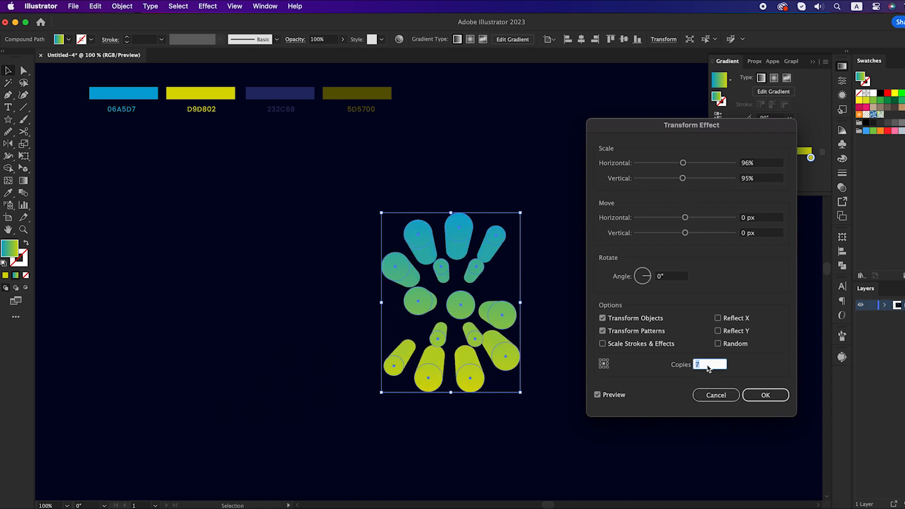
{"action": "key", "text": "Up"}
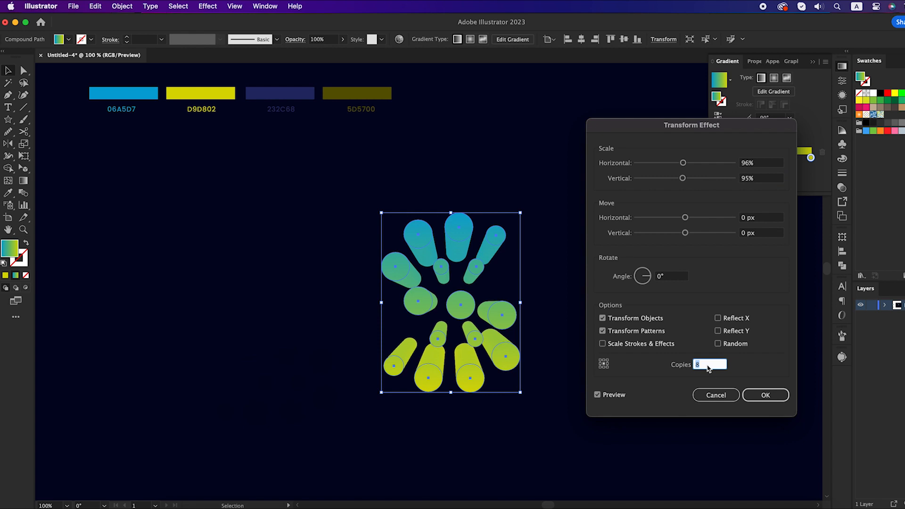
{"action": "left_click", "coordinate": [685, 217]}
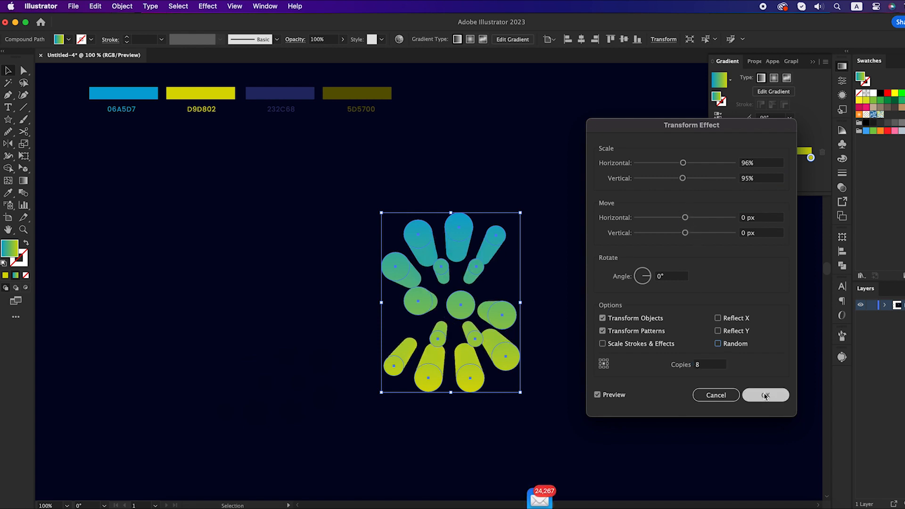
{"action": "left_click", "coordinate": [759, 401]}
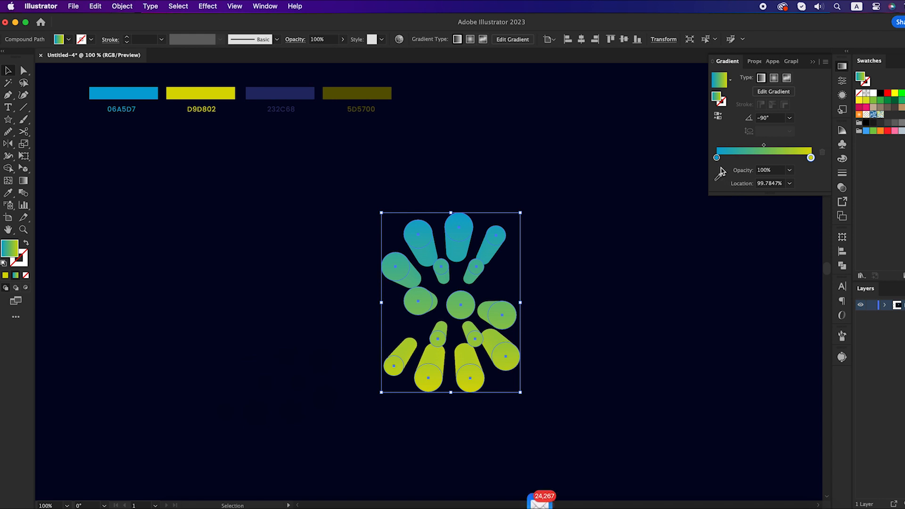
Recolour the extruded S shape's gradient with the start stop sampled from the 232C68 bar and the end stop from the 5D5700 bar
{"action": "double_click", "coordinate": [716, 159]}
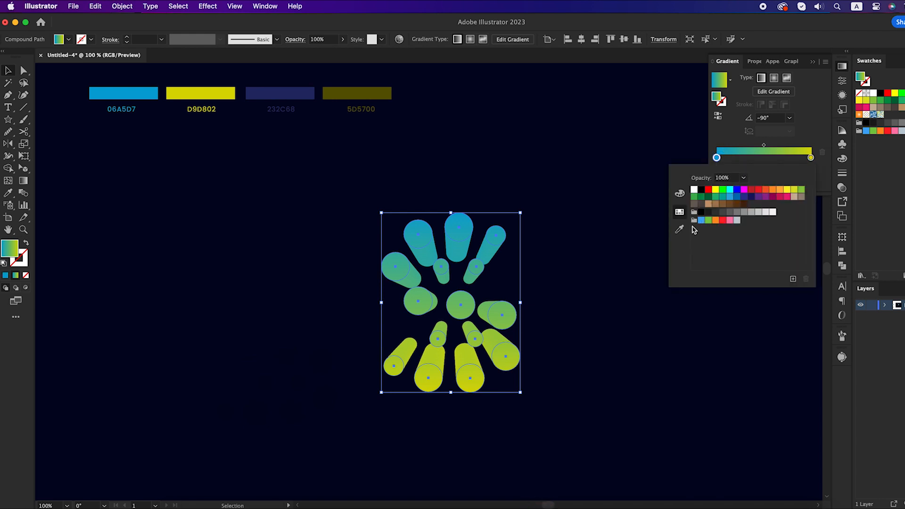
{"action": "left_click", "coordinate": [683, 233]}
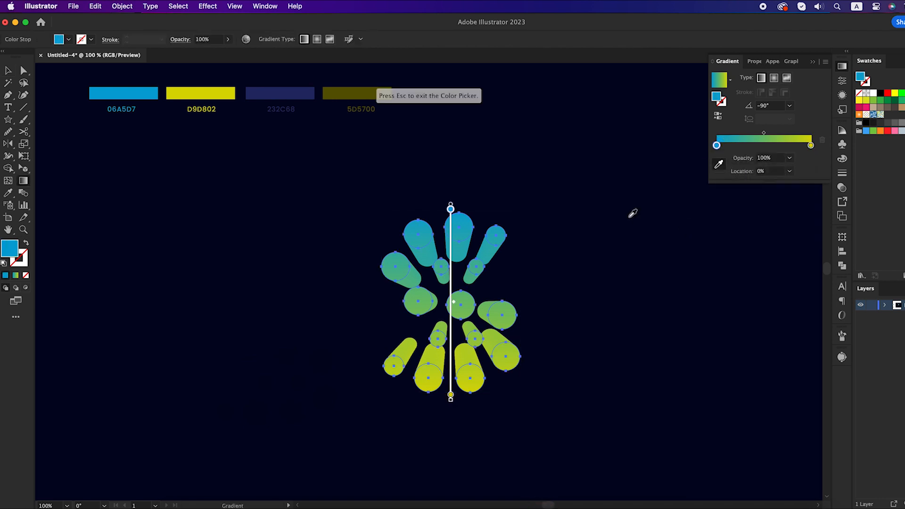
{"action": "left_click", "coordinate": [289, 89]}
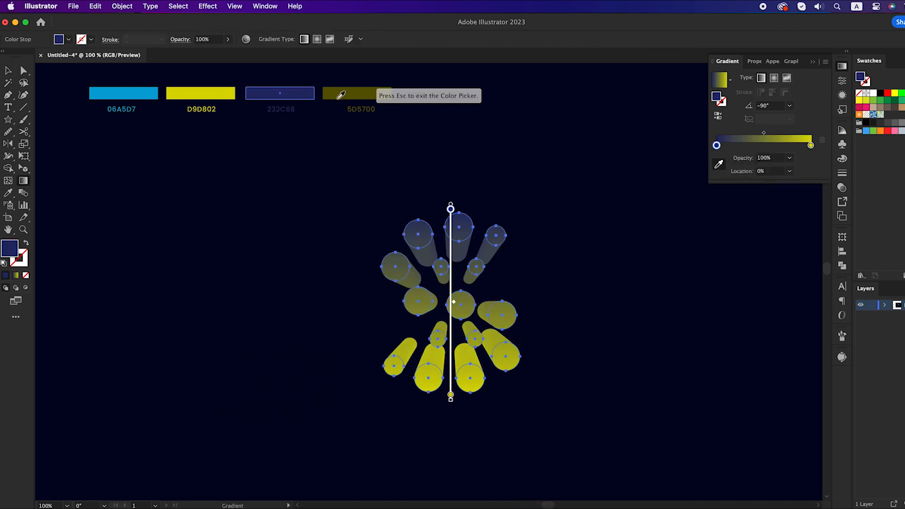
{"action": "double_click", "coordinate": [811, 145]}
{"action": "left_click", "coordinate": [684, 217]}
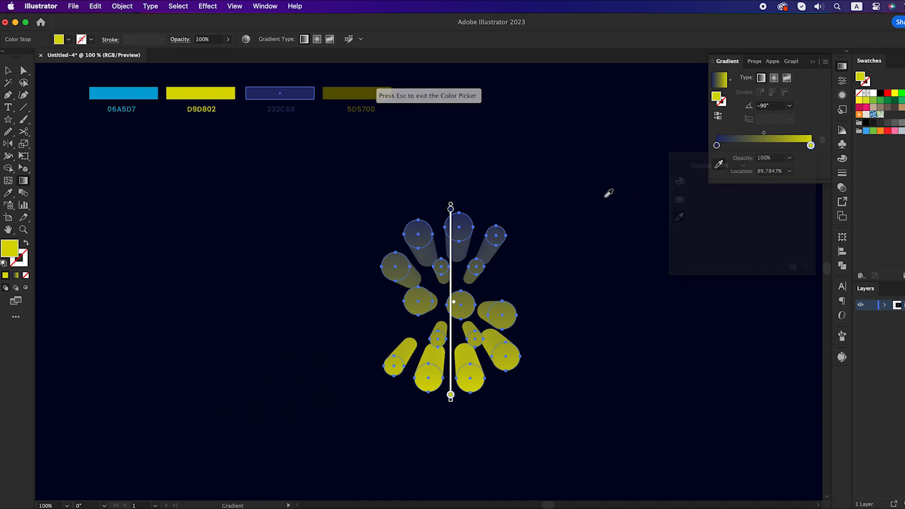
{"action": "left_click", "coordinate": [364, 89]}
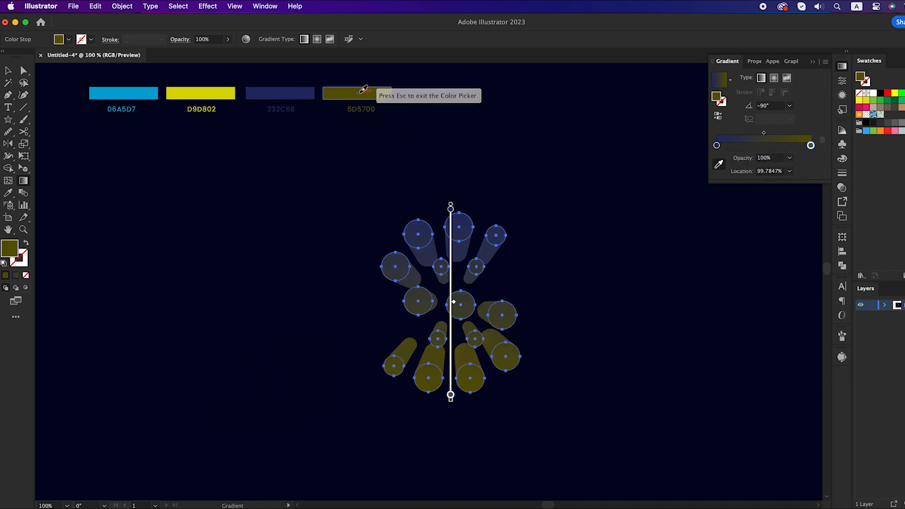
Paste the copied blue-to-yellow S shape in front of the dark extruded shape and deselect it
{"action": "left_click", "coordinate": [101, 2]}
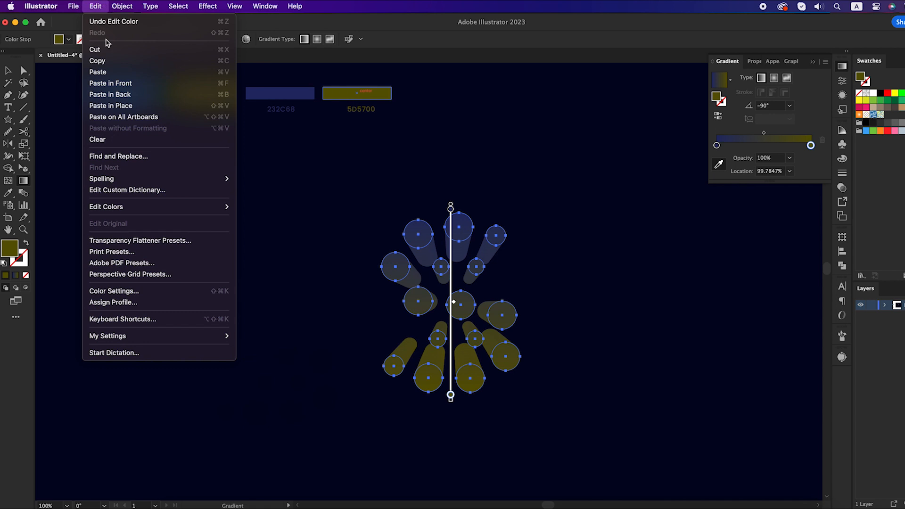
{"action": "left_click", "coordinate": [122, 84]}
{"action": "key", "text": "v"}
{"action": "left_click", "coordinate": [337, 218]}
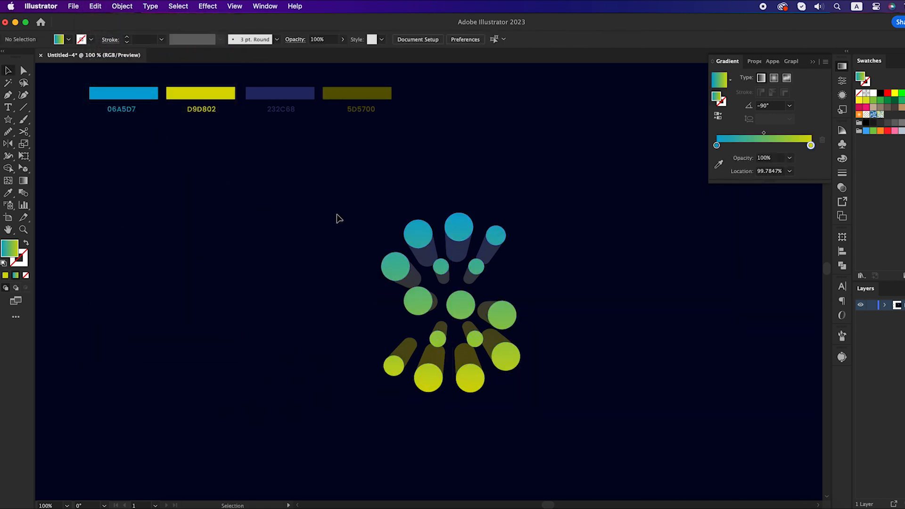
Set the opacity of the dark extruded S shape to 50%
{"action": "left_click", "coordinate": [462, 259]}
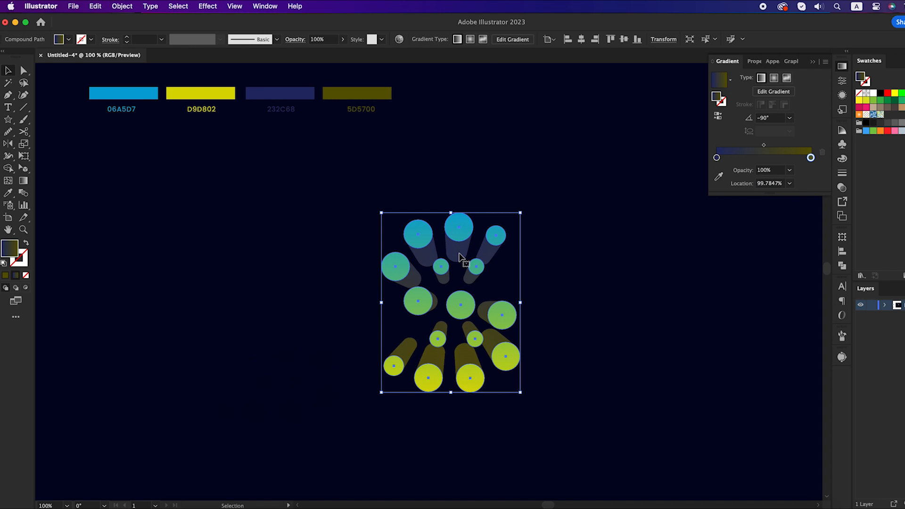
{"action": "left_click", "coordinate": [325, 38]}
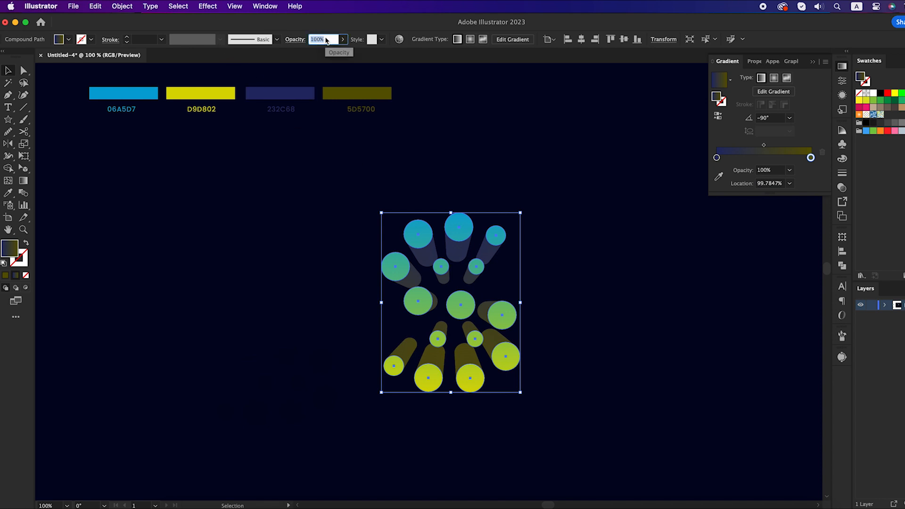
{"action": "type", "text": "50"}
{"action": "key", "text": "Return"}
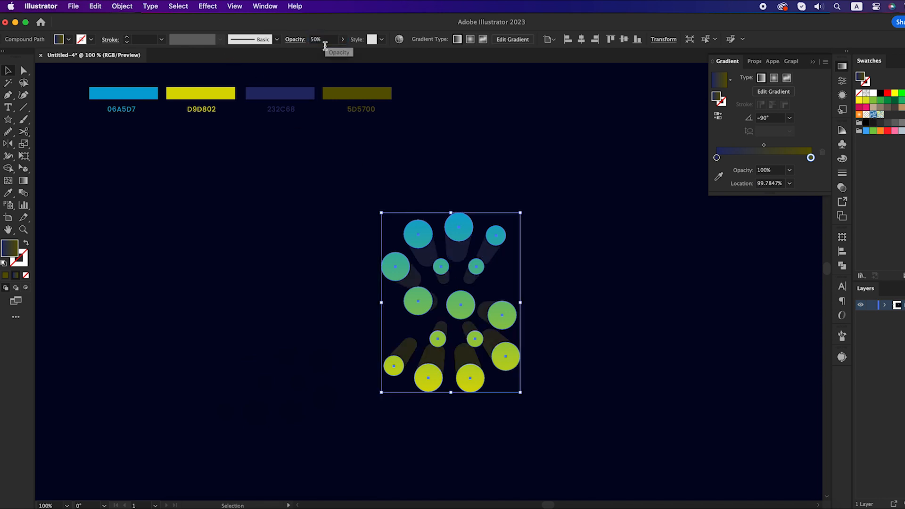
{"action": "left_click", "coordinate": [551, 196]}
Copy the blue-to-yellow S shape and paste the duplicate directly behind it
{"action": "left_click", "coordinate": [446, 231]}
{"action": "key", "text": "super+equal"}
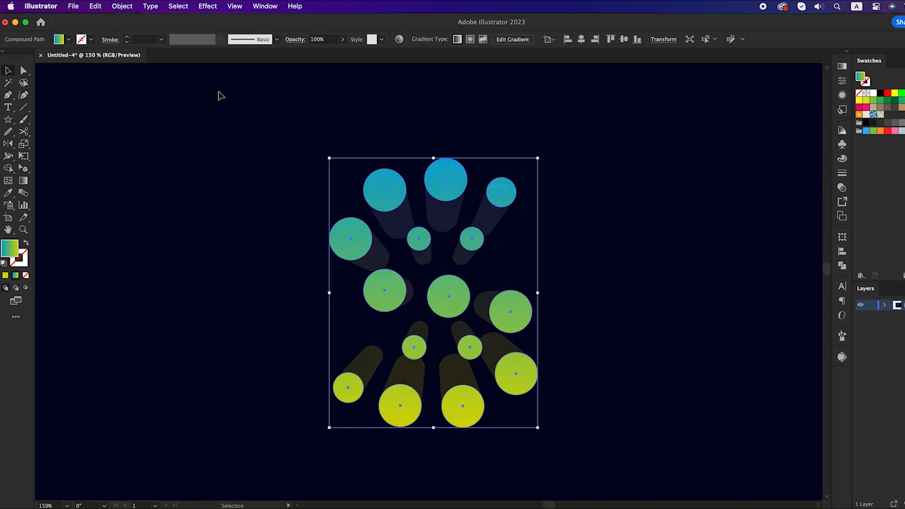
{"action": "left_click", "coordinate": [96, 7]}
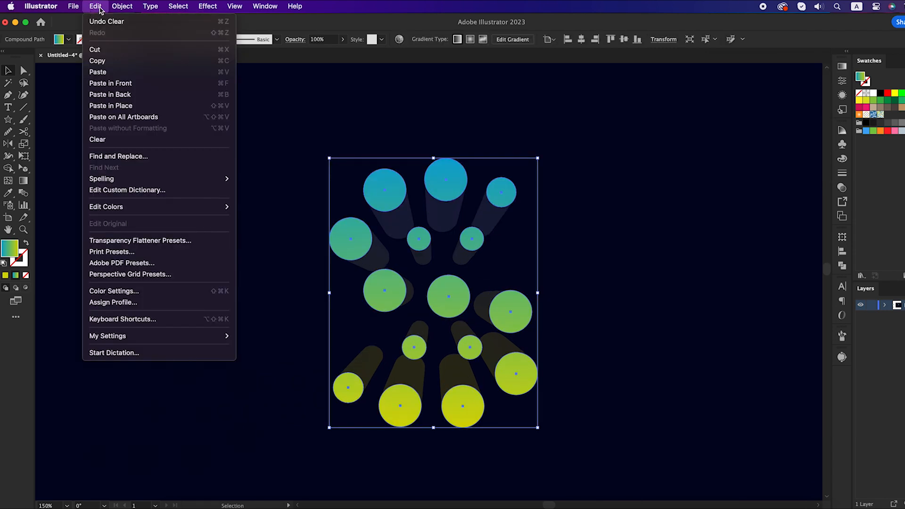
{"action": "left_click", "coordinate": [114, 60]}
{"action": "left_click", "coordinate": [95, 6]}
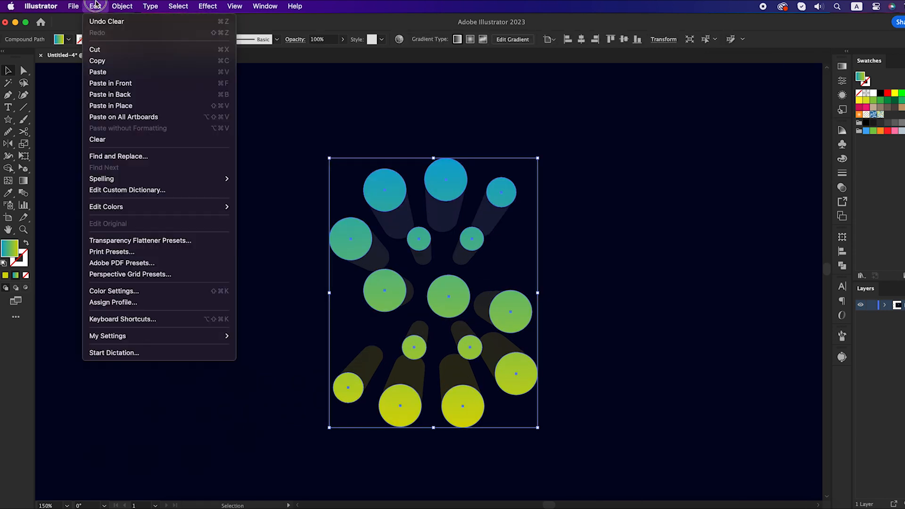
{"action": "left_click", "coordinate": [128, 96]}
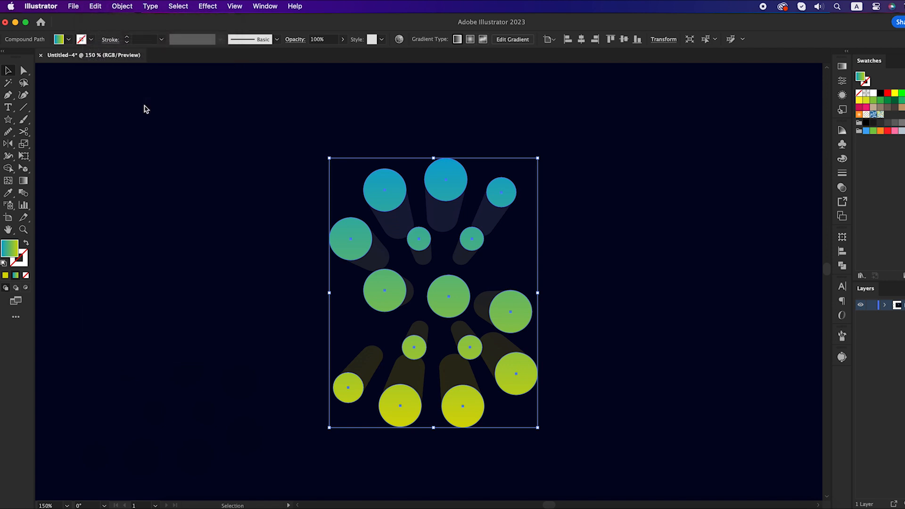
Nudge the duplicate S shape behind the circles slightly up and to the left
{"action": "key", "text": "Left"}
{"action": "key", "text": "Left"}
{"action": "key", "text": "Up"}
{"action": "key", "text": "Up"}
{"action": "key", "text": "Up"}
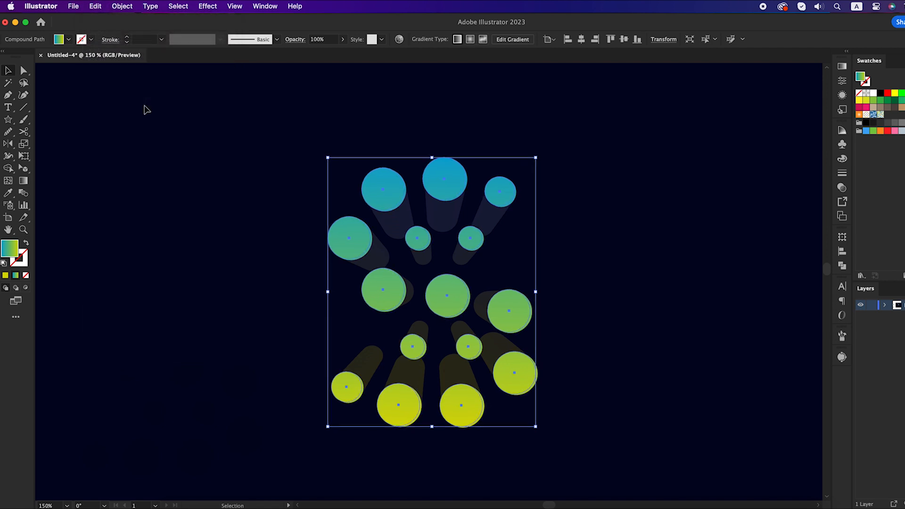
{"action": "key", "text": "Left"}
{"action": "key", "text": "Up"}
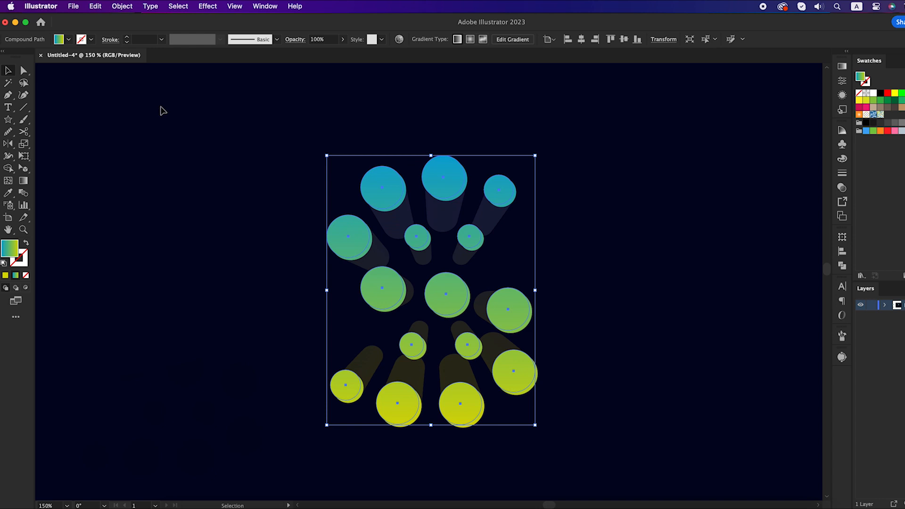
Fill the offset duplicate S shape with white and set its opacity to 80%
{"action": "left_click", "coordinate": [873, 93]}
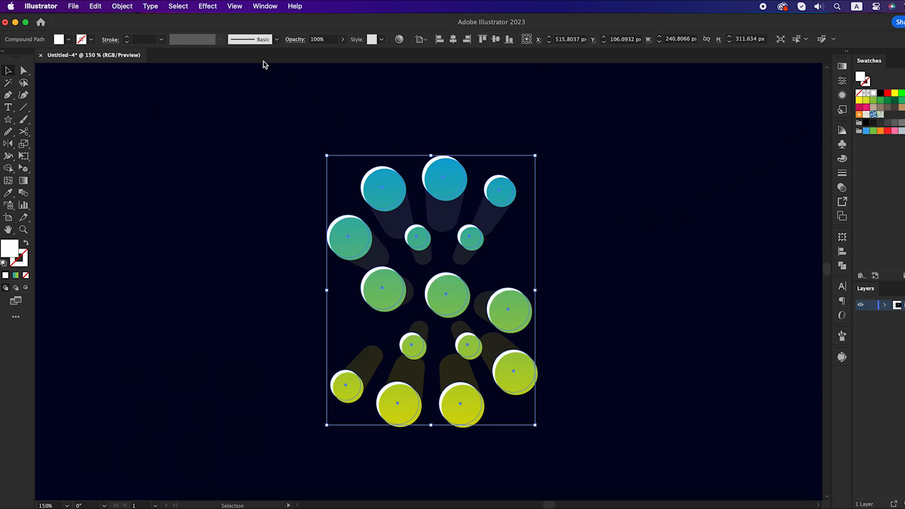
{"action": "left_click", "coordinate": [330, 39]}
{"action": "type", "text": "90"}
{"action": "key", "text": "Return"}
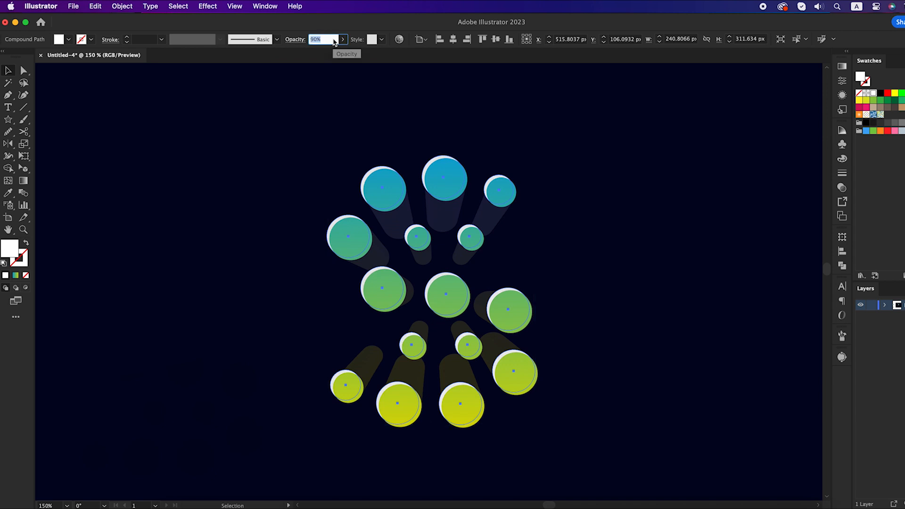
{"action": "left_click", "coordinate": [331, 148]}
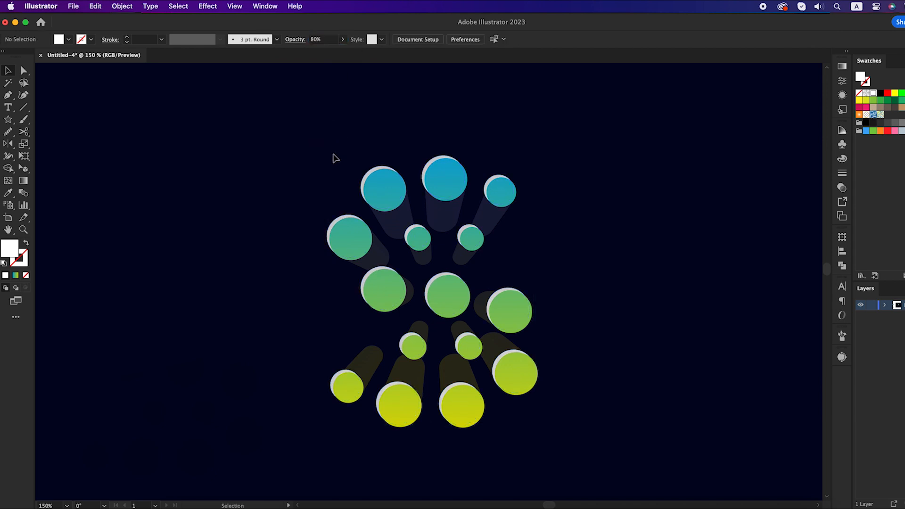
Move the white highlight shape behind the circles down by 1 px
{"action": "key", "text": "super+minus"}
{"action": "scroll", "coordinate": [335, 160], "scroll_direction": "up", "scroll_amount": 2}
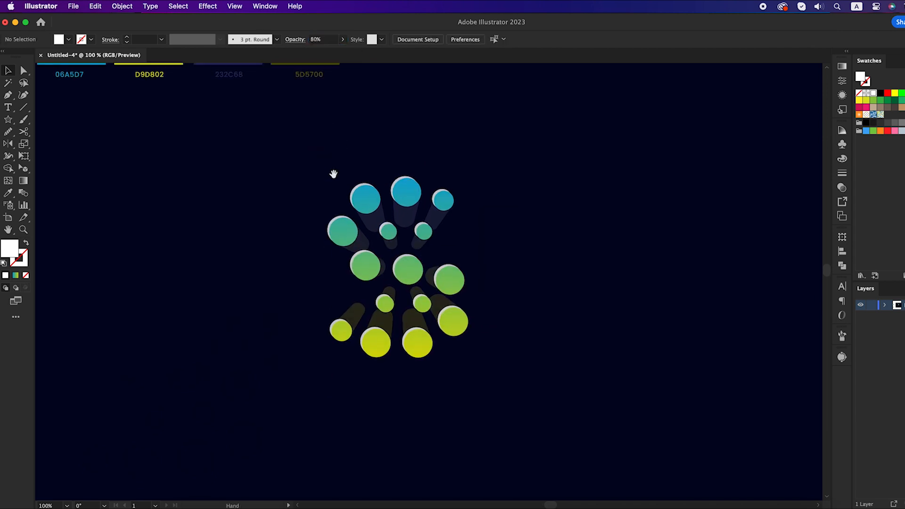
{"action": "key", "text": "super+plus"}
{"action": "left_click", "coordinate": [393, 183]}
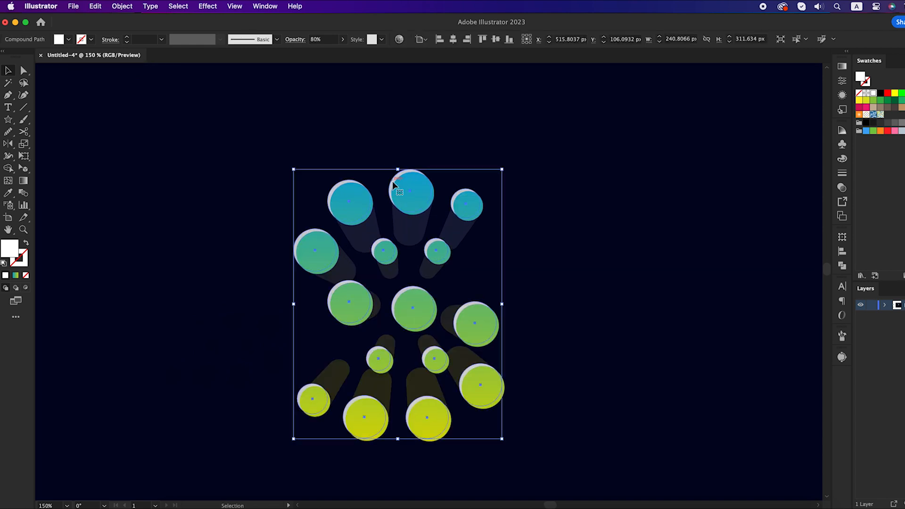
{"action": "scroll", "coordinate": [392, 180], "scroll_direction": "up", "scroll_amount": 1}
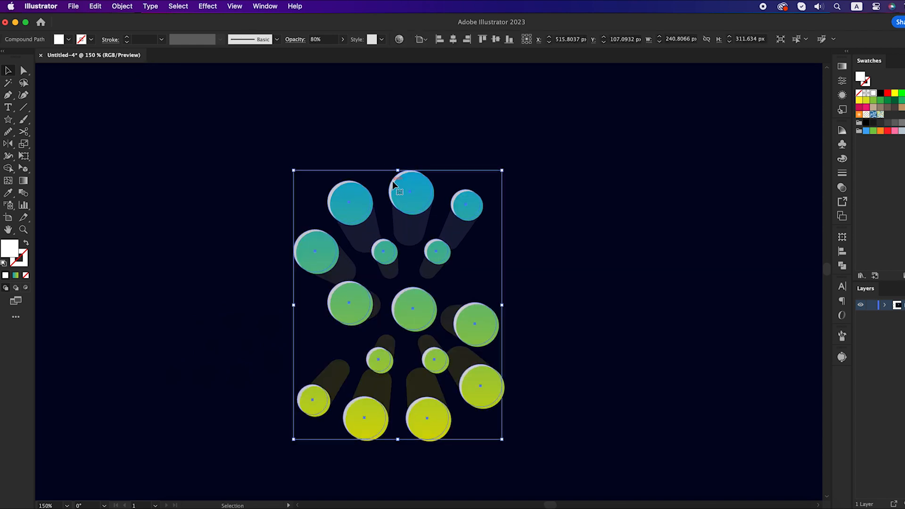
Set the white highlight shape's opacity to 90% and deselect it
{"action": "left_click", "coordinate": [325, 39]}
{"action": "key", "text": "shift+Up"}
{"action": "left_click", "coordinate": [443, 121]}
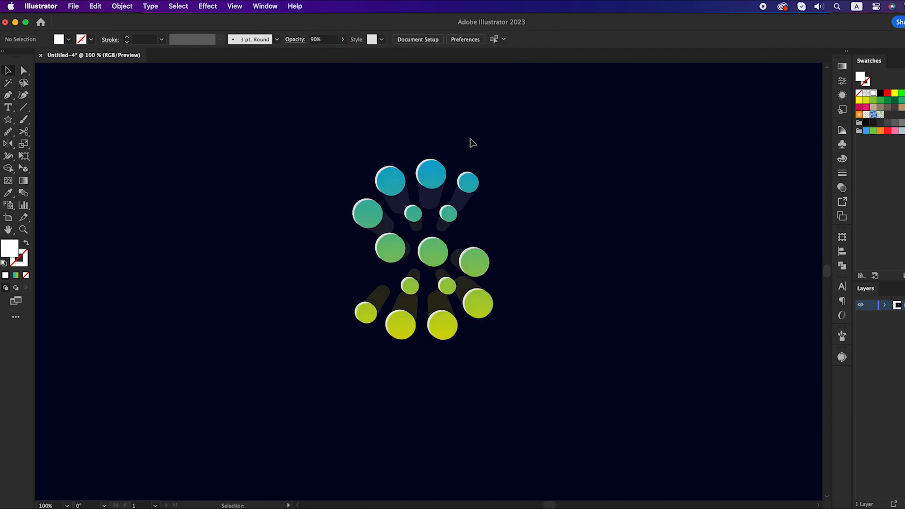
{"action": "key", "text": "super+minus"}
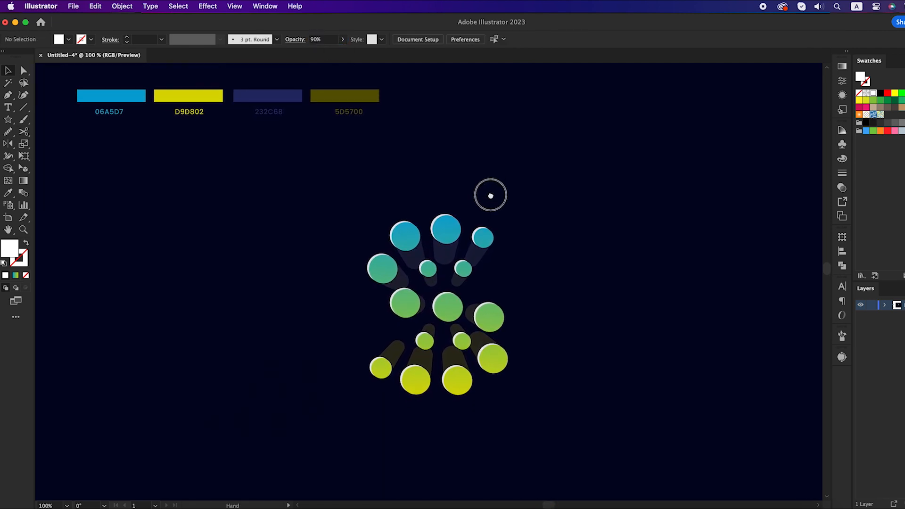